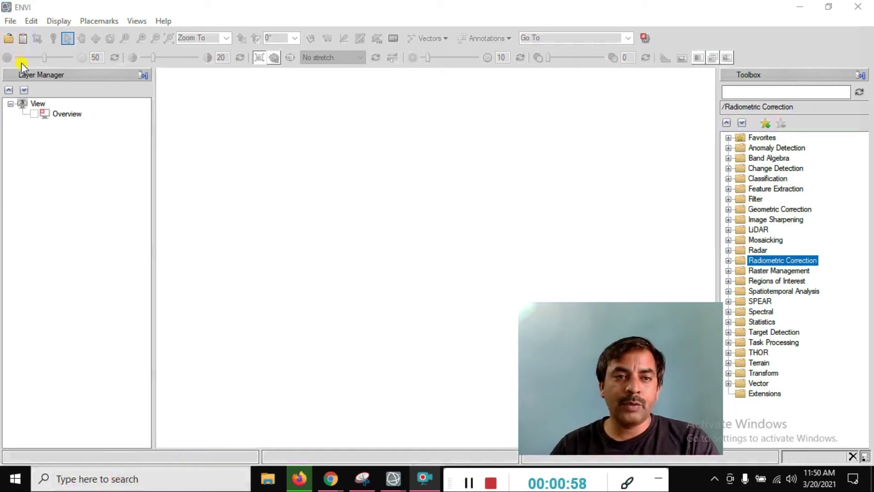
# Open the SpatialSubset file from the Spatial Subset folder
pyautogui.click(6, 39)
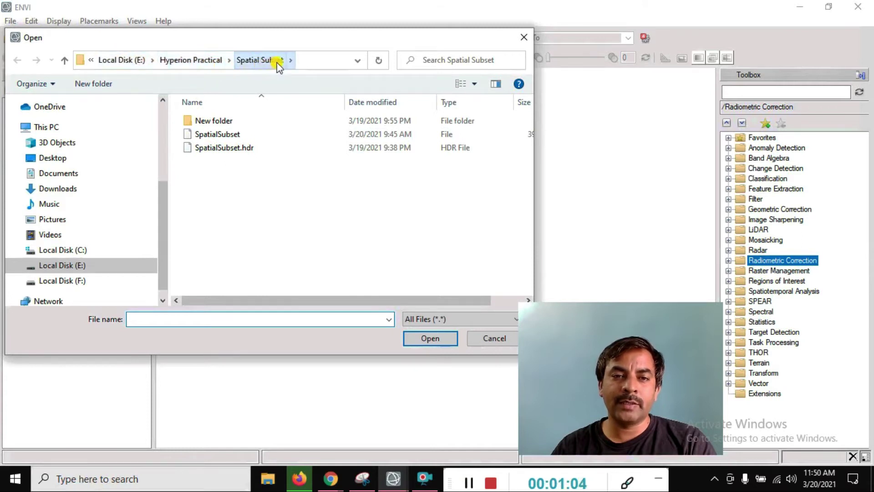
pyautogui.click(219, 135)
pyautogui.click(437, 342)
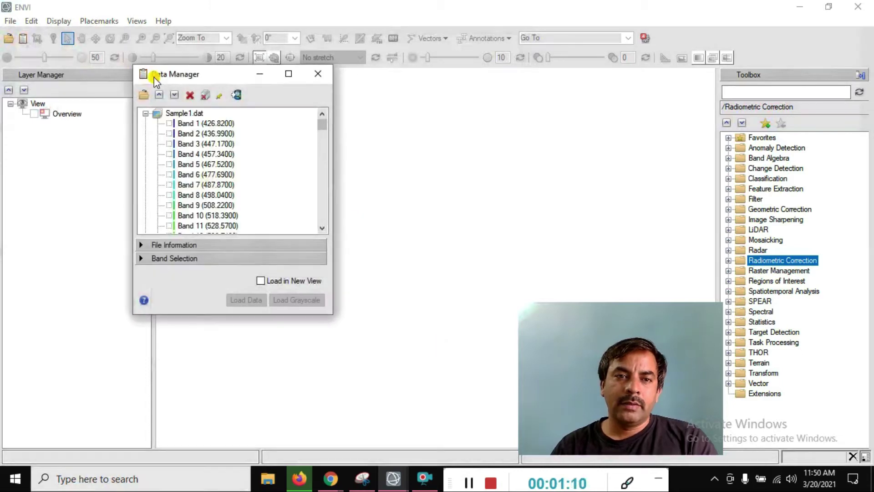
# Look through the band list of Sample1.dat in the Data Manager and close the Data Manager
pyautogui.scroll(-20, 200, 177)
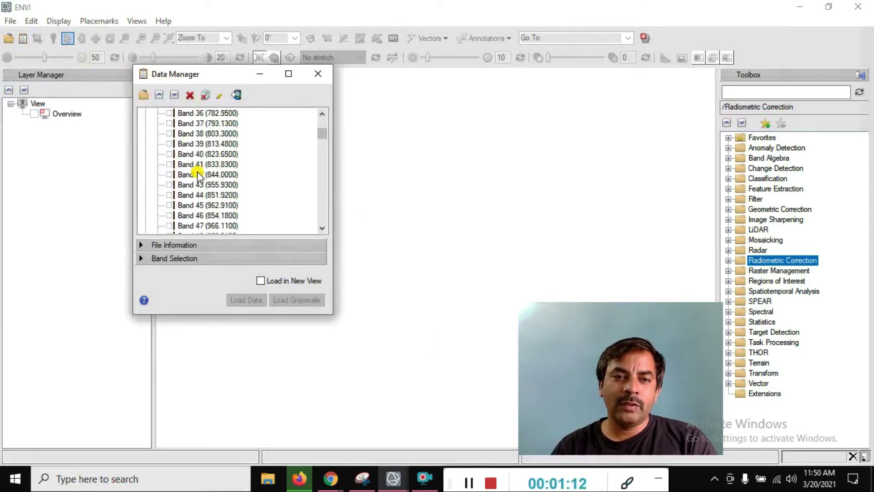
pyautogui.scroll(-20, 212, 181)
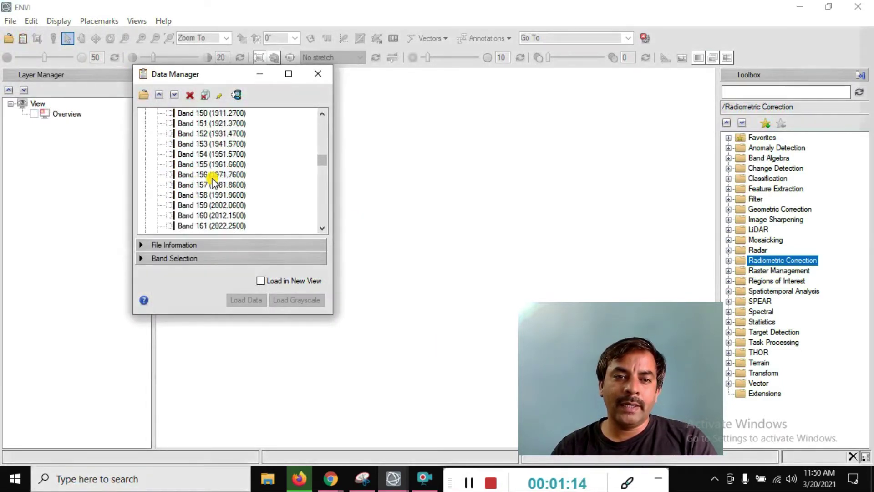
pyautogui.moveTo(322, 217); pyautogui.dragTo(331, 118)
pyautogui.rightClick(176, 114)
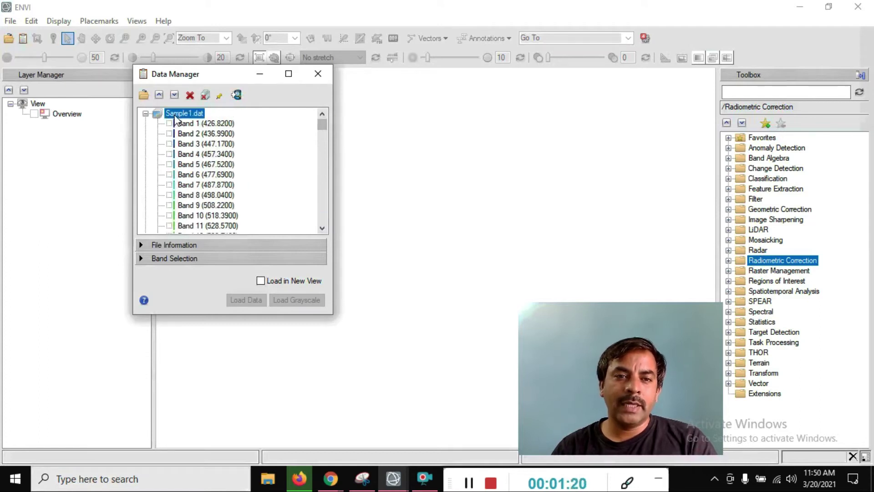
pyautogui.click(298, 157)
pyautogui.click(318, 73)
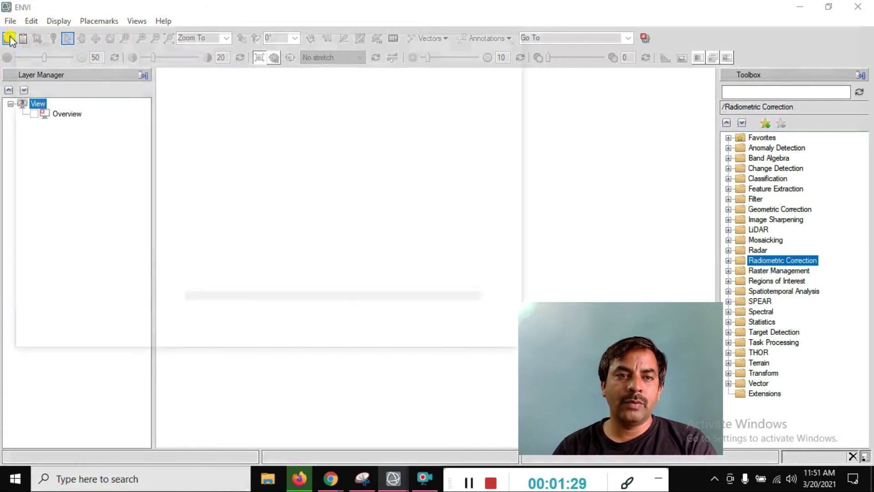
# Open SpatialSubset again from the Spatial Subset folder, alongside the data that is already open
pyautogui.click(9, 39)
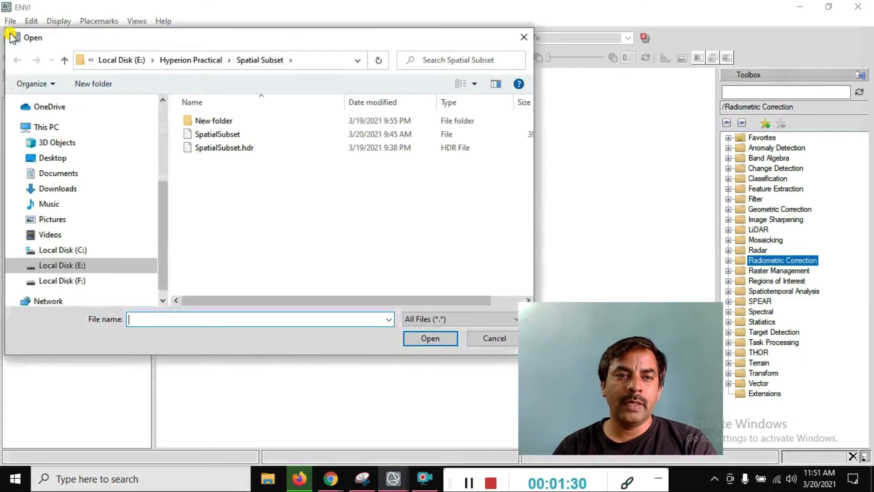
pyautogui.click(494, 337)
pyautogui.click(12, 21)
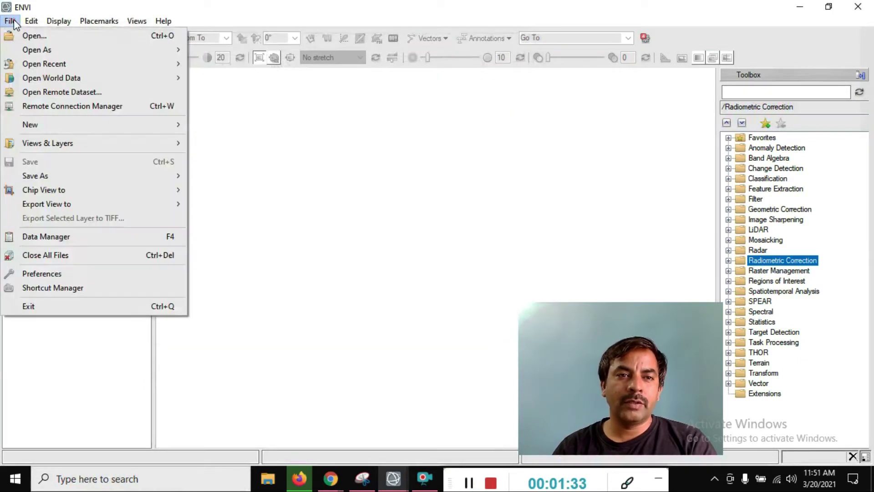
pyautogui.click(30, 39)
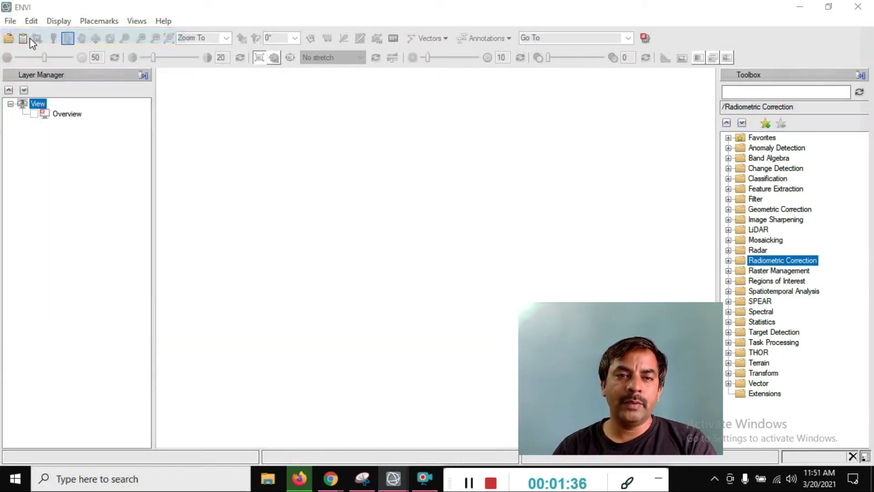
pyautogui.click(232, 134)
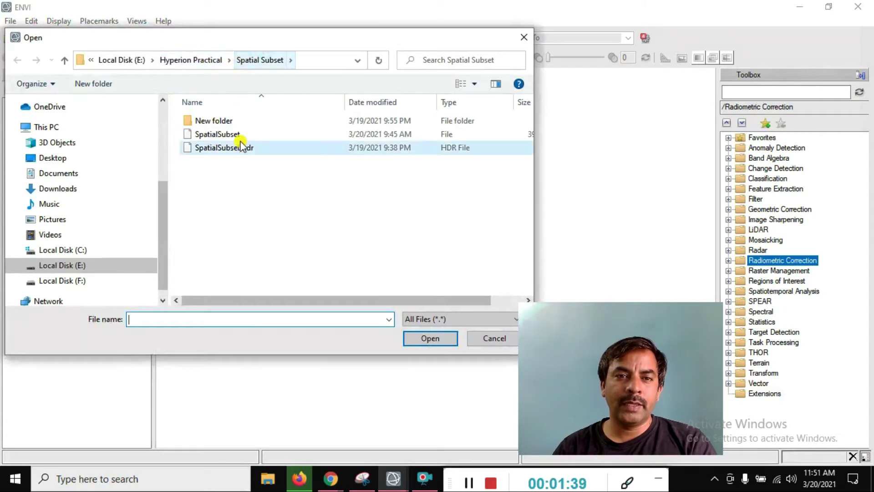
pyautogui.click(422, 338)
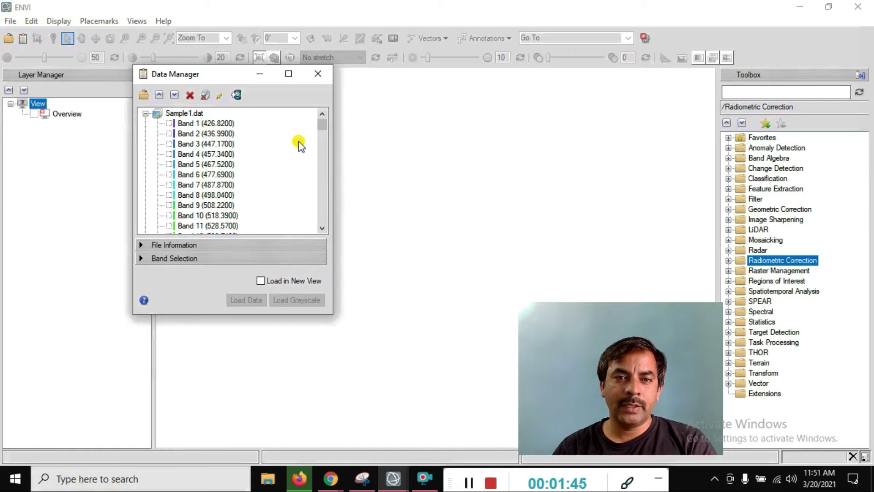
# Close all open files in the Data Manager and reopen only SpatialSubset from the Spatial Subset folder
pyautogui.click(204, 95)
pyautogui.click(438, 270)
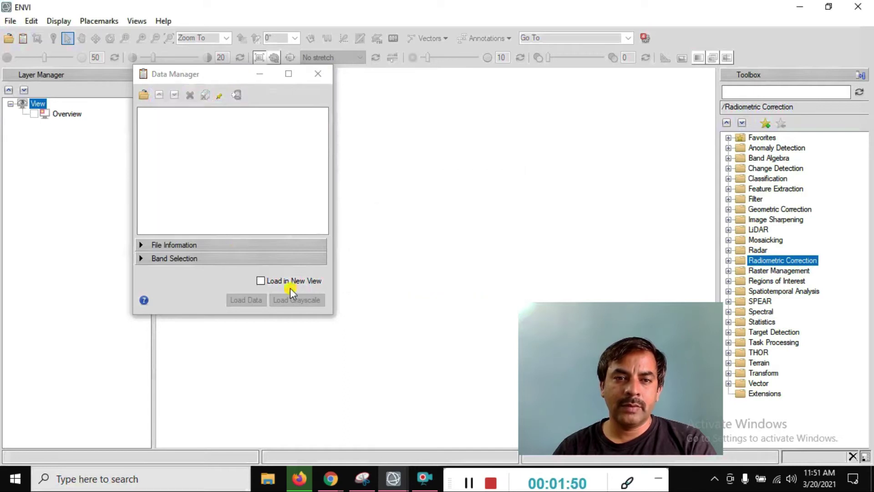
pyautogui.click(139, 96)
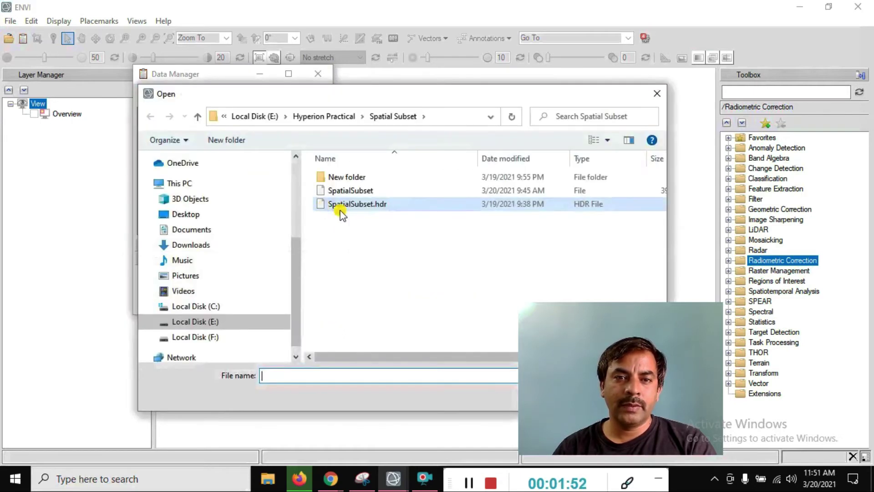
pyautogui.click(353, 190)
pyautogui.moveTo(530, 98); pyautogui.dragTo(453, 59)
pyautogui.click(493, 357)
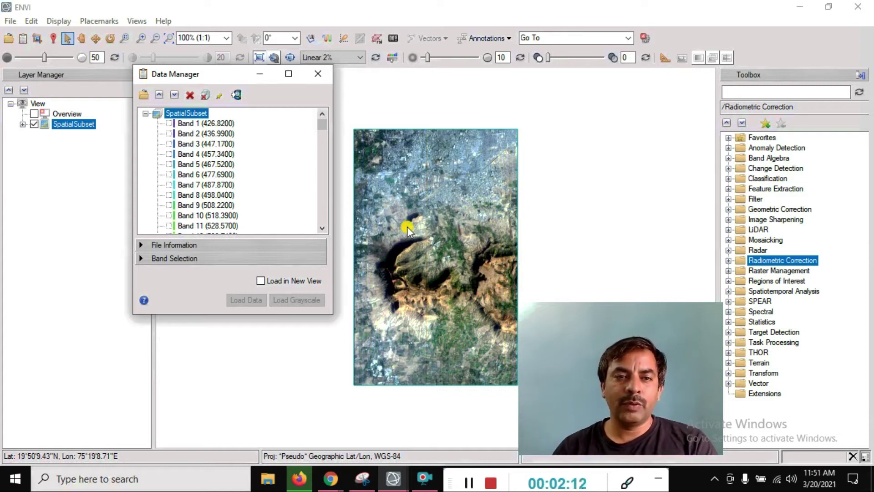
# Check the SpatialSubset band list through to its last band, close the Data Manager and expand the layer's displayed bands
pyautogui.scroll(-19, 238, 172)
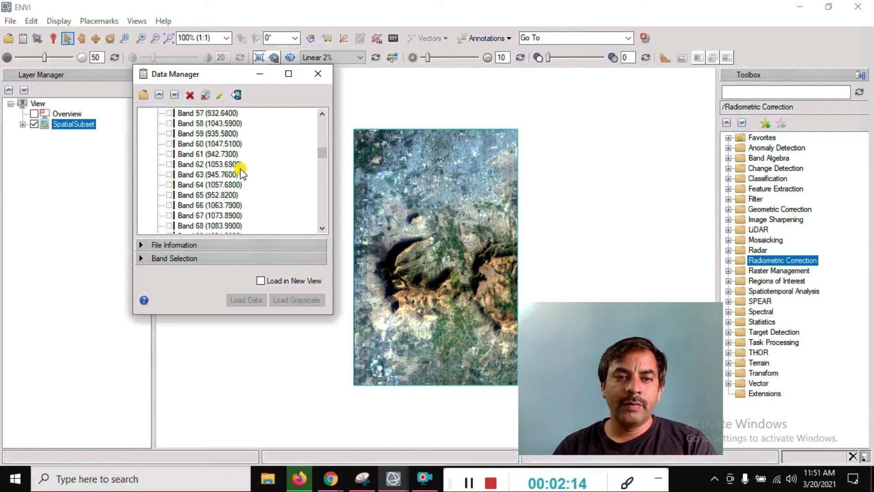
pyautogui.scroll(-14, 273, 196)
pyautogui.moveTo(324, 178); pyautogui.dragTo(332, 248)
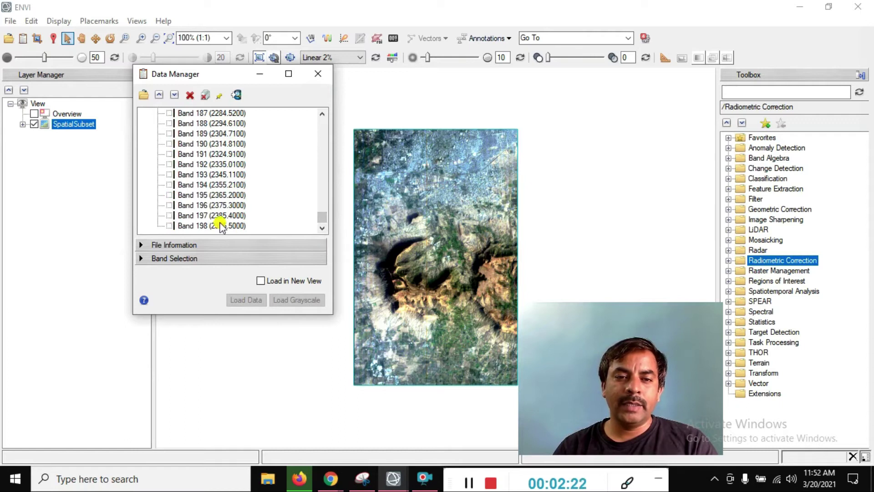
pyautogui.click(319, 75)
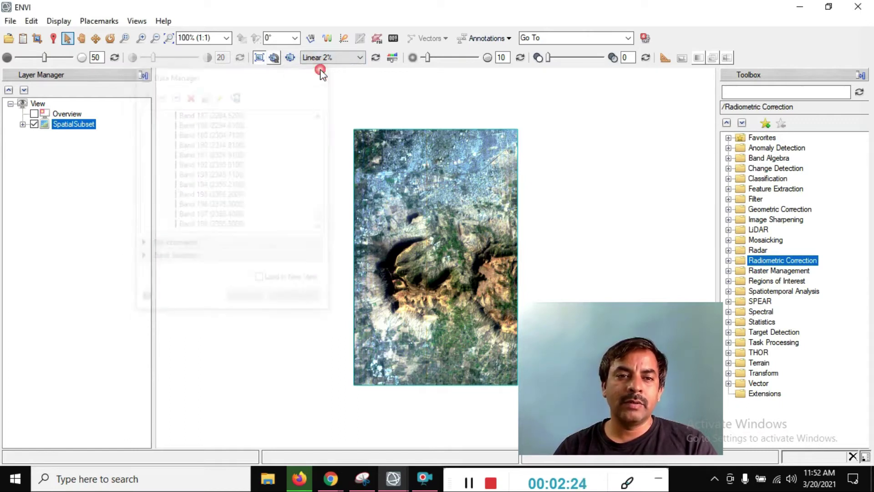
pyautogui.click(22, 125)
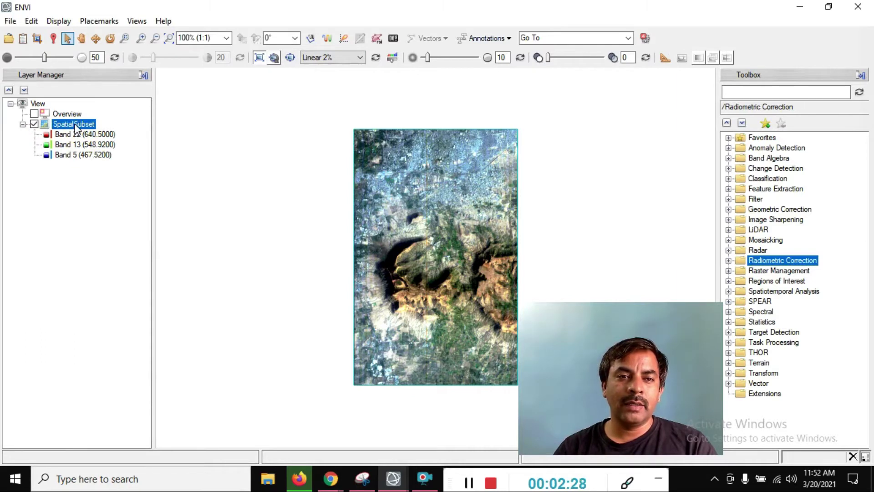
pyautogui.rightClick(74, 124)
# Assign Bands 1, 2 and 3 of SpatialSubset to red, green and blue in the Data Manager and close it without loading
pyautogui.click(22, 38)
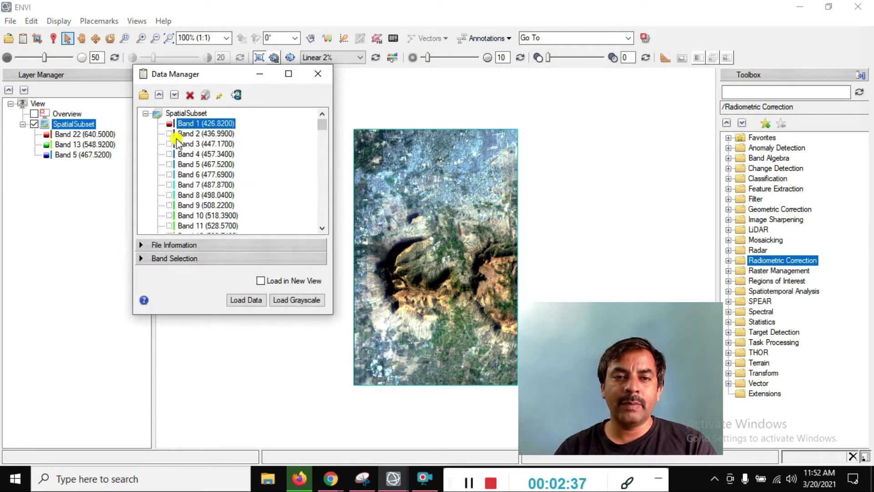
pyautogui.click(216, 133)
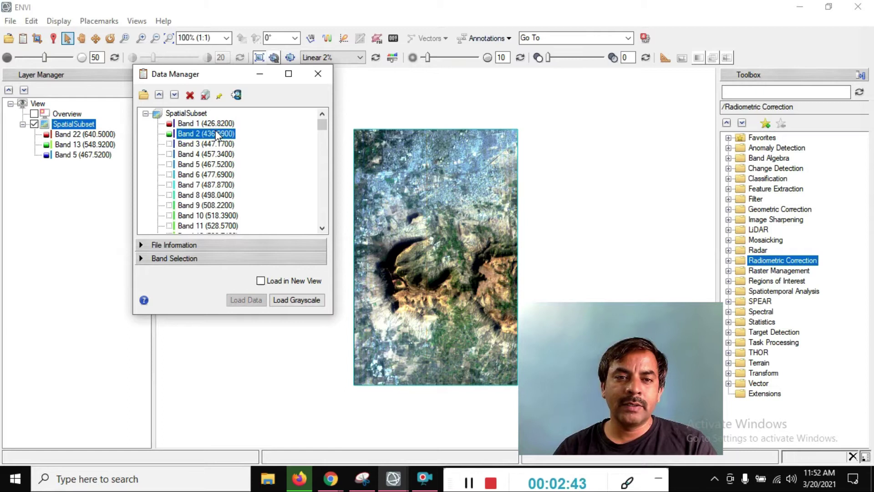
pyautogui.click(215, 144)
pyautogui.click(216, 144)
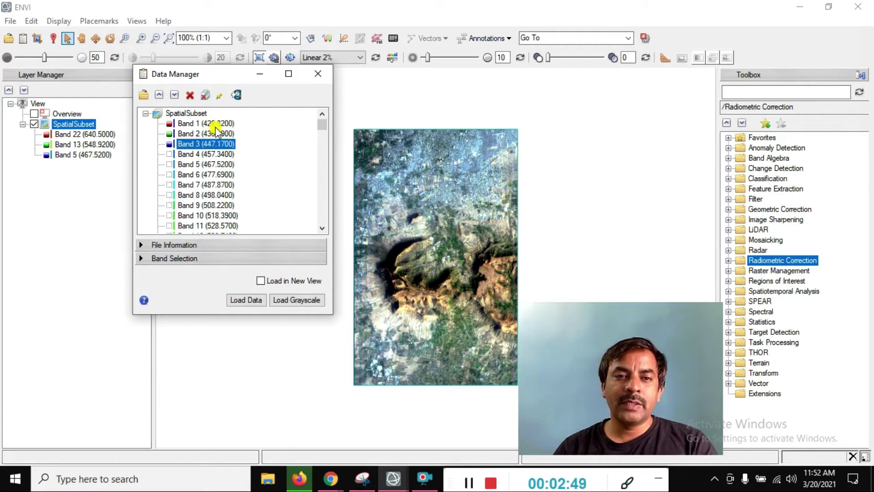
pyautogui.scroll(-15, 291, 130)
pyautogui.click(318, 73)
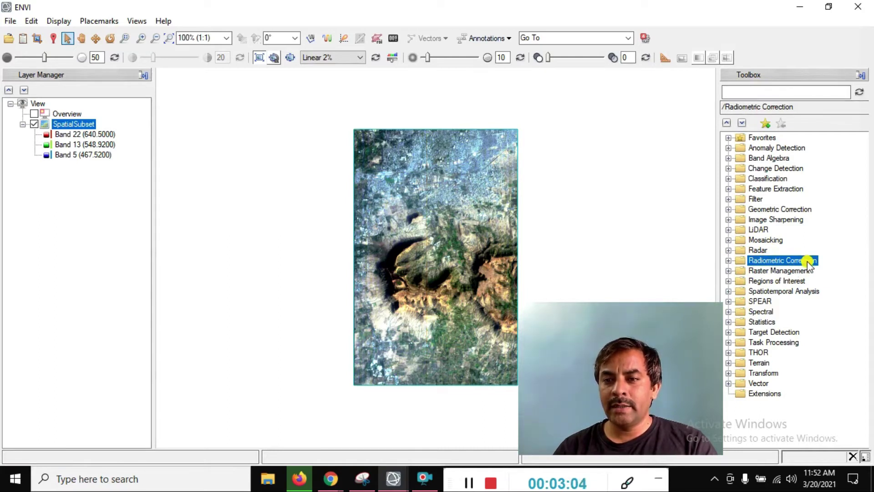
# Start Radiometric Calibration with the full extent and all bands of SpatialSubset as the input
pyautogui.click(728, 262)
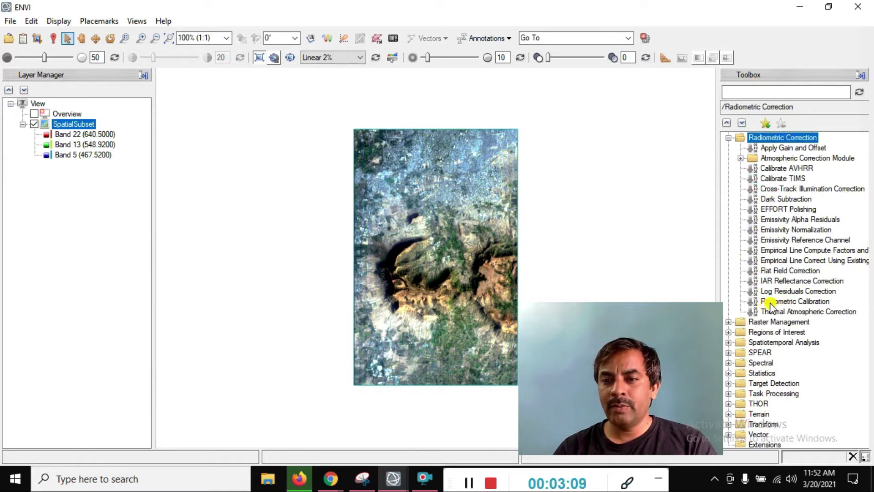
pyautogui.click(773, 303)
pyautogui.doubleClick(772, 302)
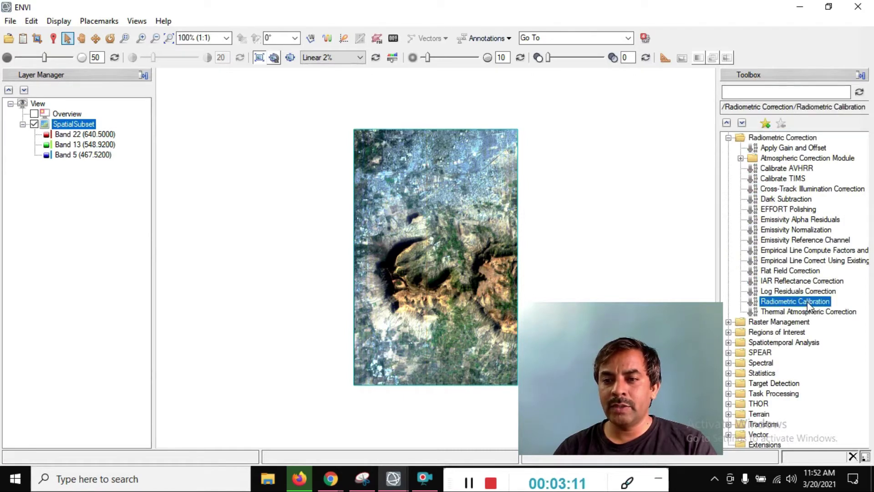
pyautogui.moveTo(455, 117); pyautogui.dragTo(293, 123)
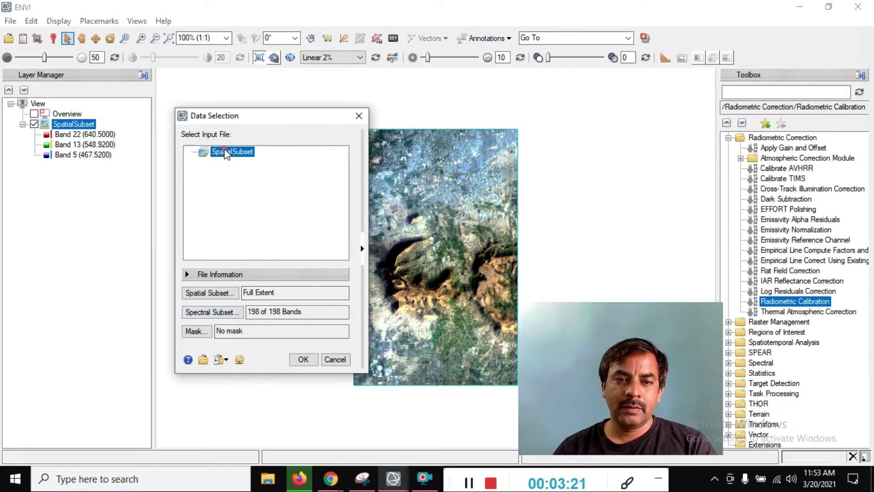
pyautogui.click(303, 359)
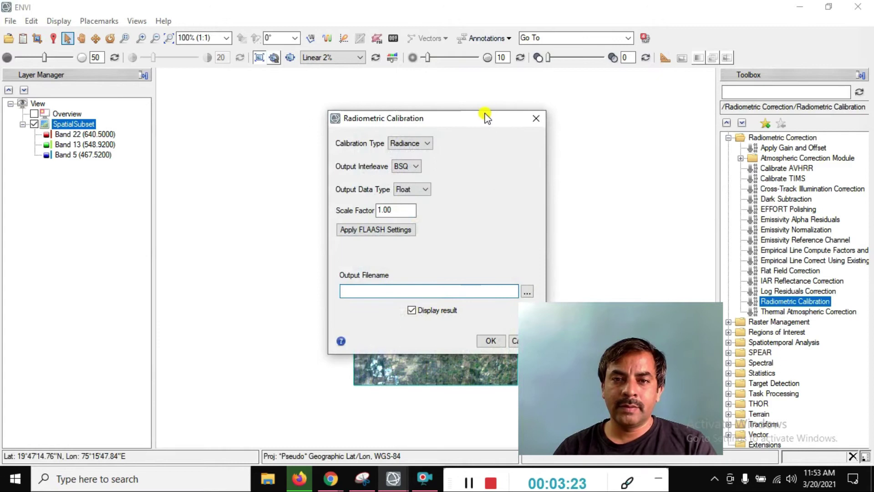
# Examine the calibration type, output interleave and output data type options, keeping Radiance, BSQ and Float
pyautogui.moveTo(486, 117); pyautogui.dragTo(383, 97)
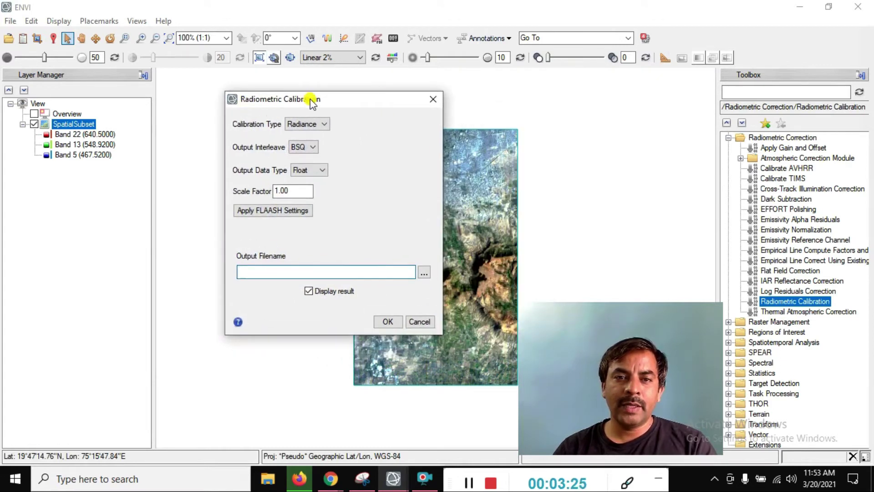
pyautogui.click(314, 125)
pyautogui.click(300, 135)
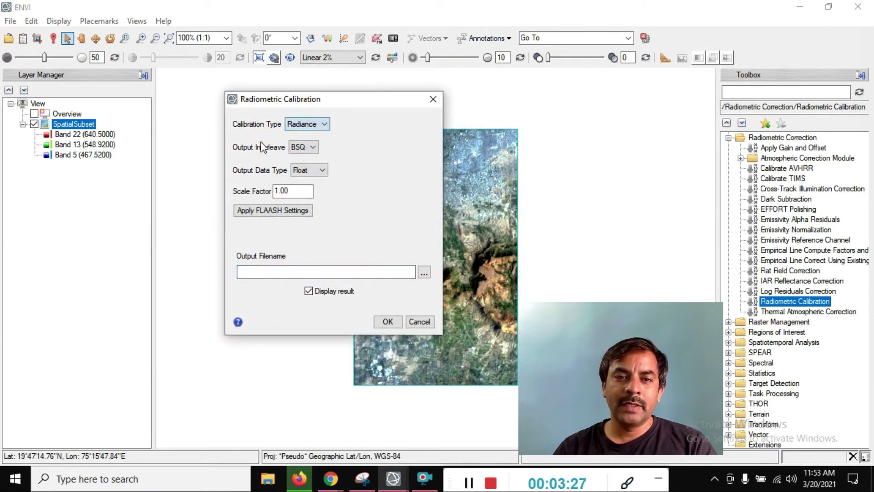
pyautogui.click(312, 148)
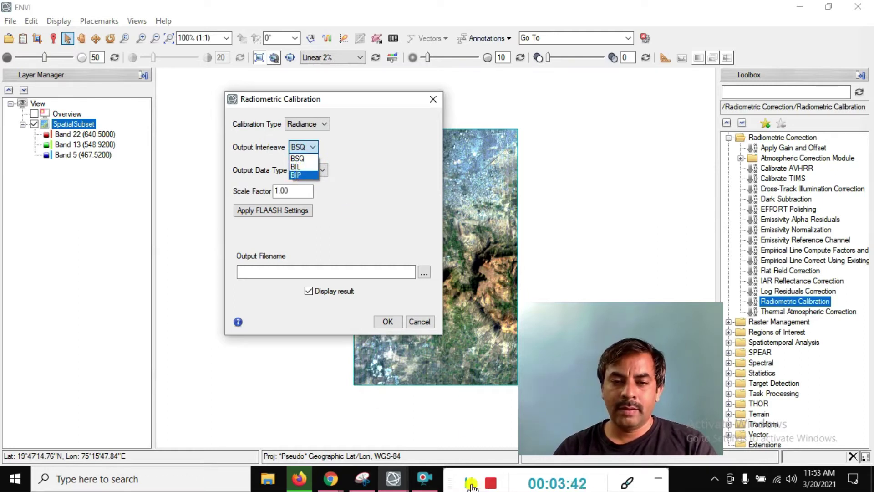
pyautogui.click(378, 374)
pyautogui.click(315, 146)
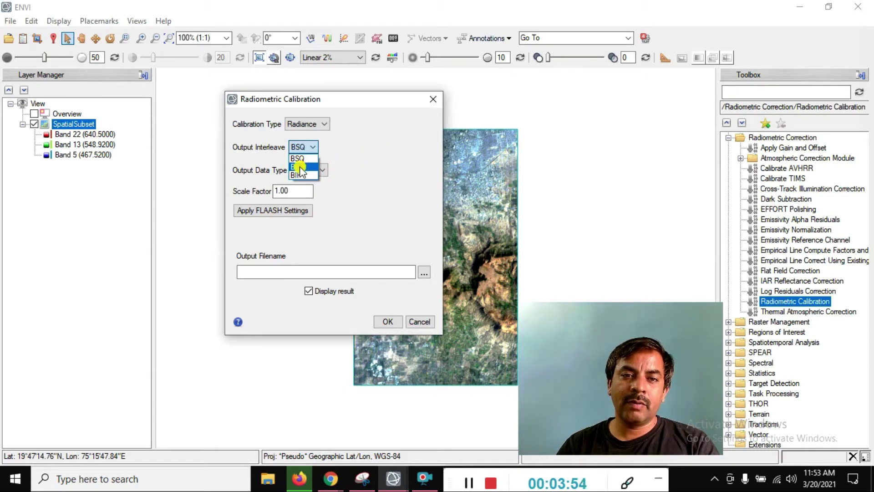
pyautogui.click(376, 141)
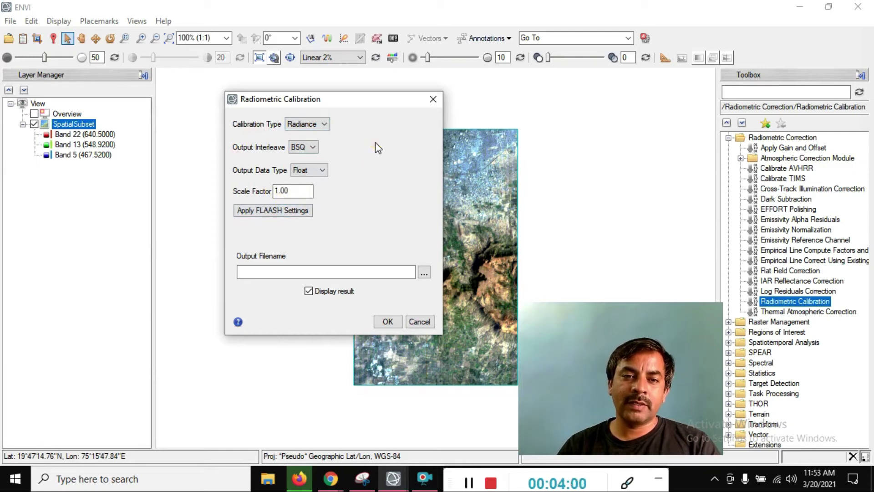
pyautogui.click(323, 170)
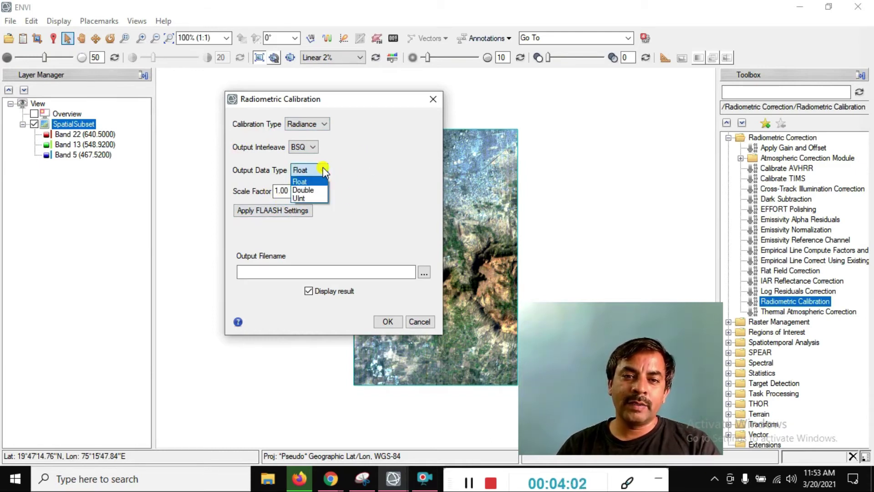
pyautogui.click(322, 171)
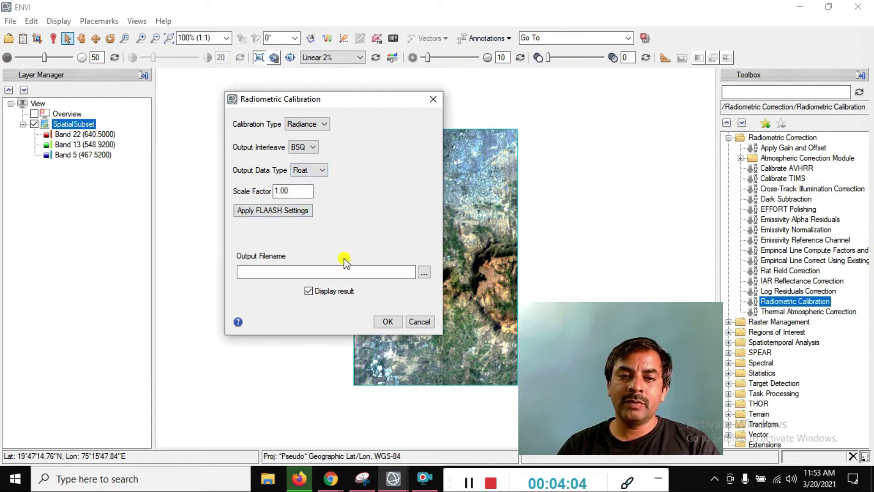
# Apply the FLAASH settings and run the calibration with RCSample2 in the Radiomatrics correction folder as the output file
pyautogui.click(281, 211)
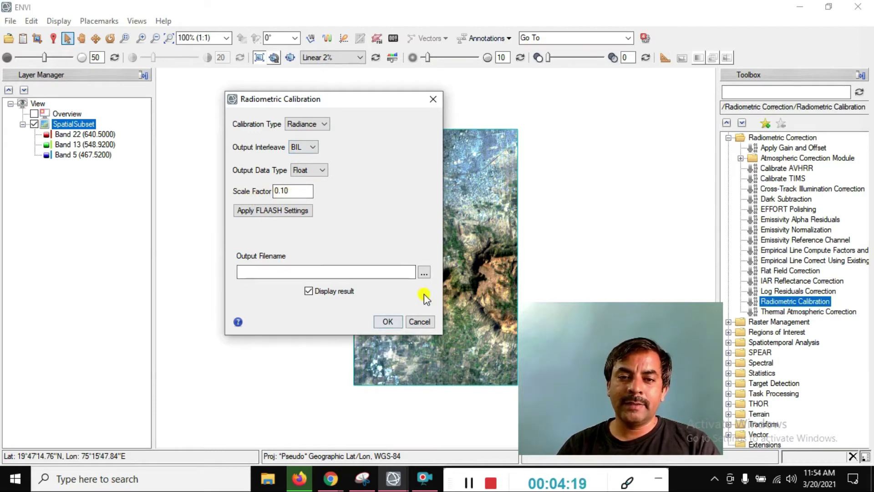
pyautogui.click(423, 274)
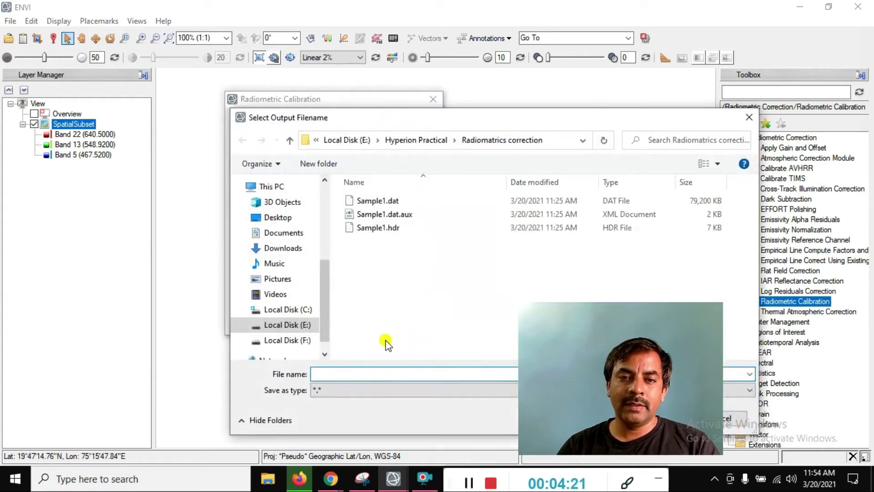
pyautogui.click(370, 378)
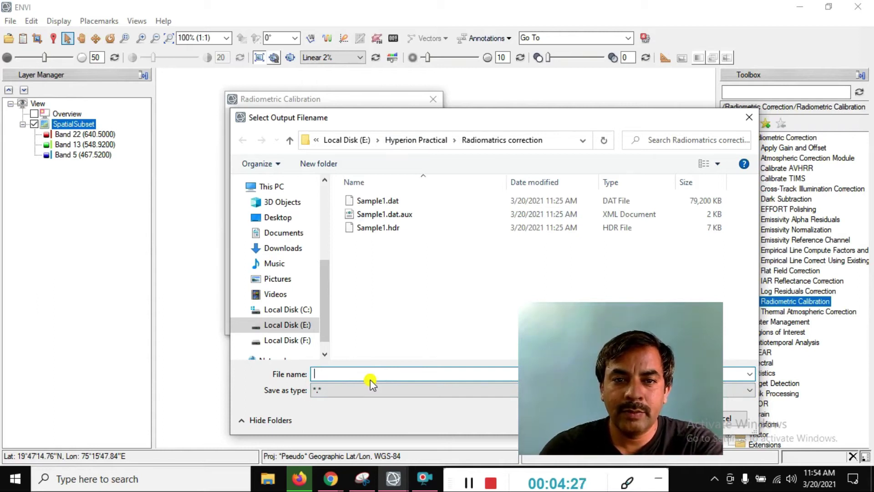
pyautogui.write('RCSample2')
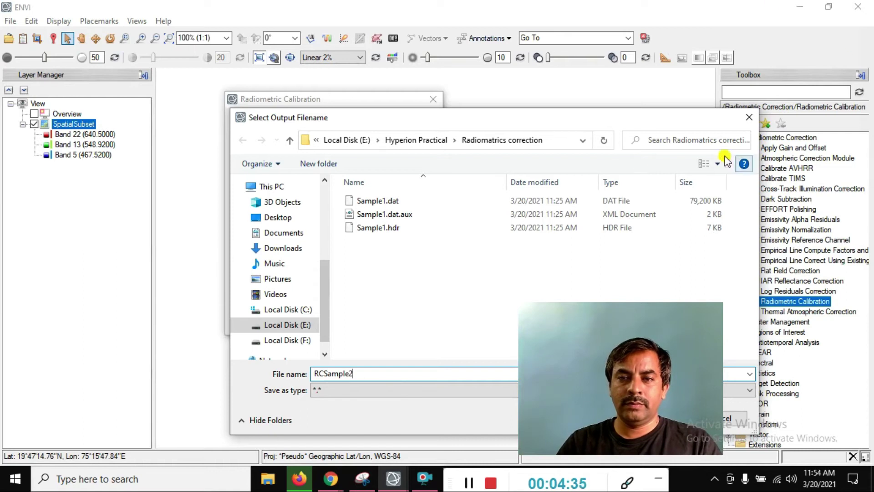
pyautogui.moveTo(758, 158); pyautogui.dragTo(489, 173)
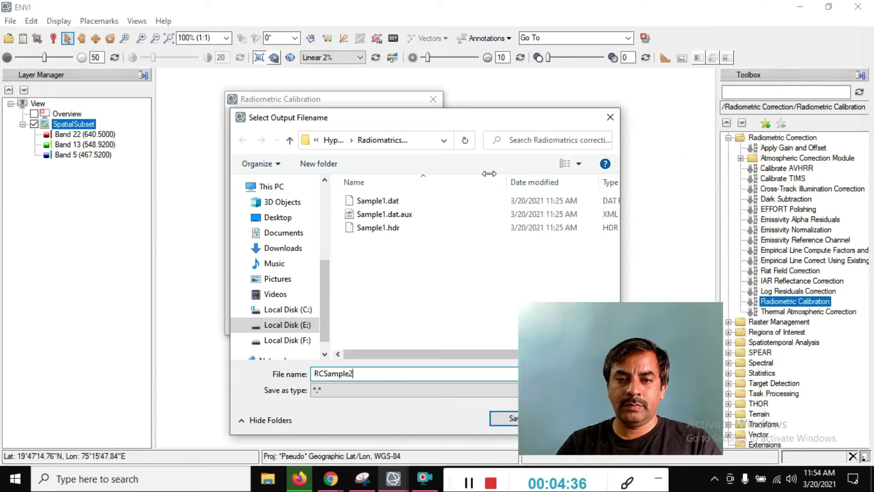
pyautogui.moveTo(482, 119); pyautogui.dragTo(352, 91)
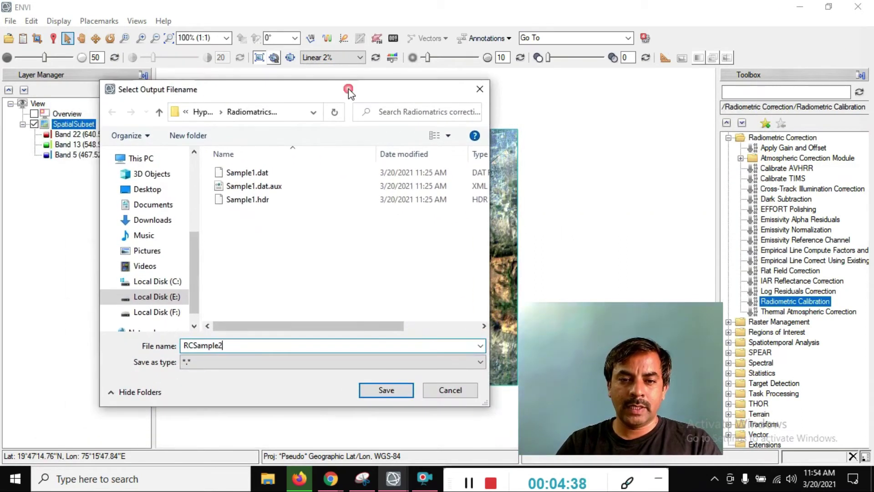
pyautogui.click(394, 390)
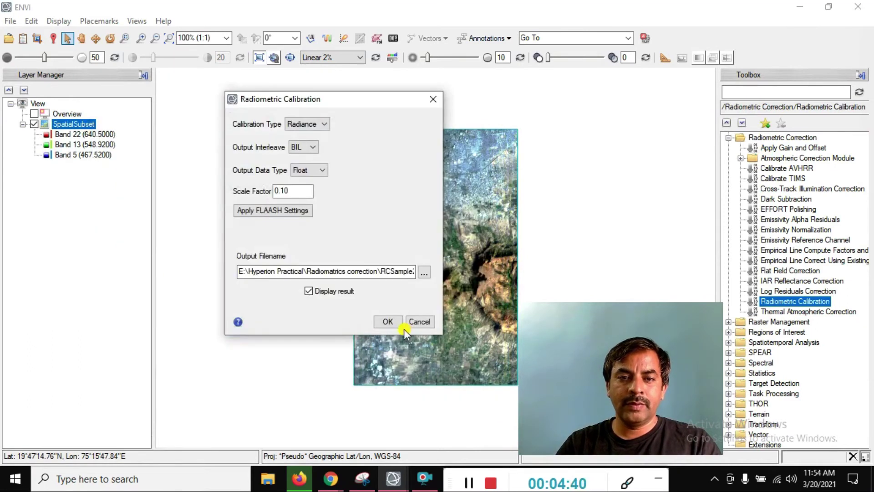
pyautogui.click(389, 322)
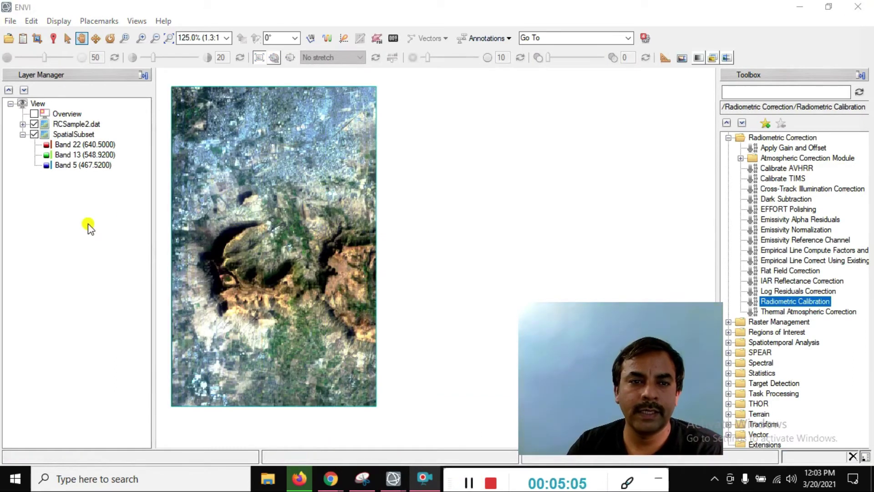
# Expand the displayed bands of RCSample2.dat and switch the layer off and on to check it against SpatialSubset
pyautogui.click(21, 125)
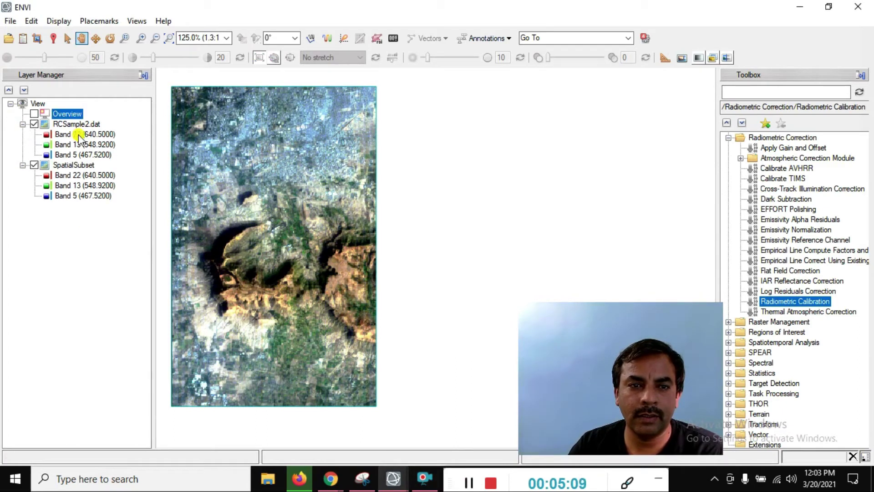
pyautogui.click(34, 124)
pyautogui.click(35, 125)
pyautogui.rightClick(55, 123)
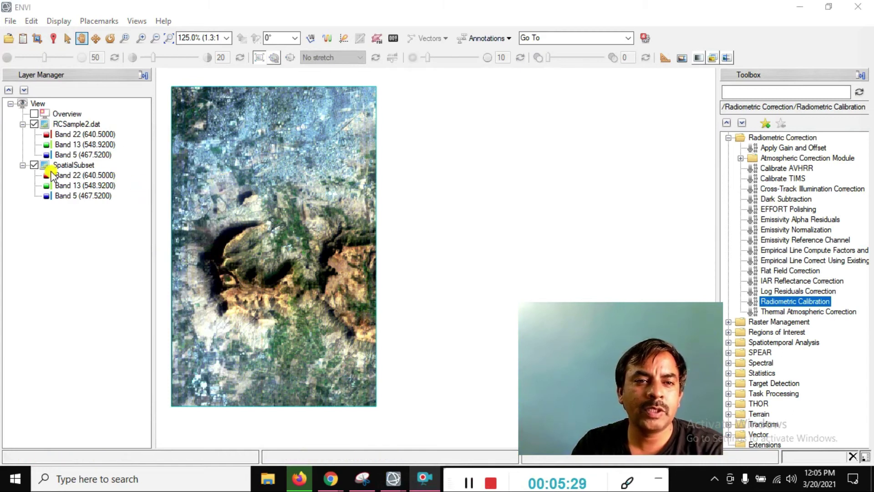
# Compare the two images up close by toggling RCSample2.dat and SpatialSubset, ending with only RCSample2.dat shown
pyautogui.click(34, 124)
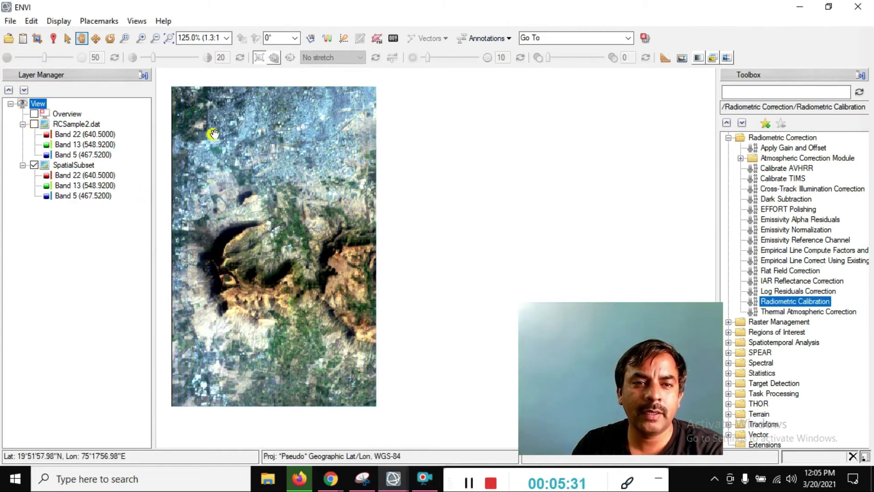
pyautogui.click(44, 165)
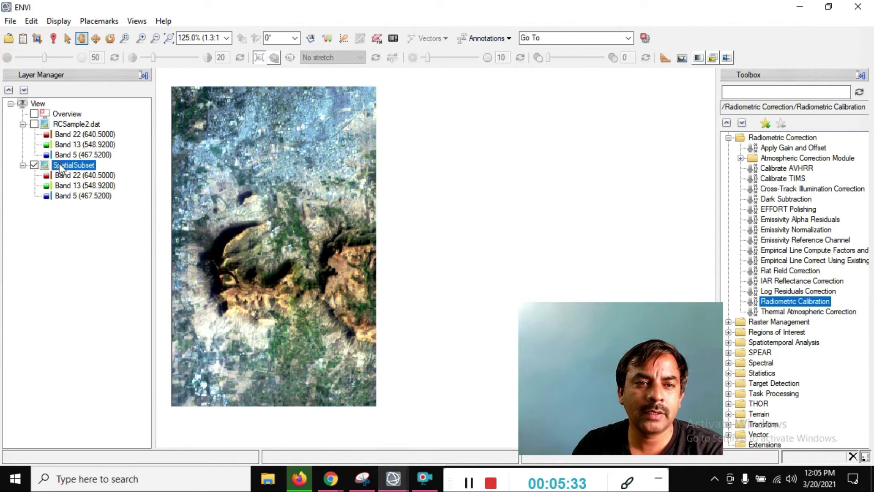
pyautogui.scroll(5, 221, 164)
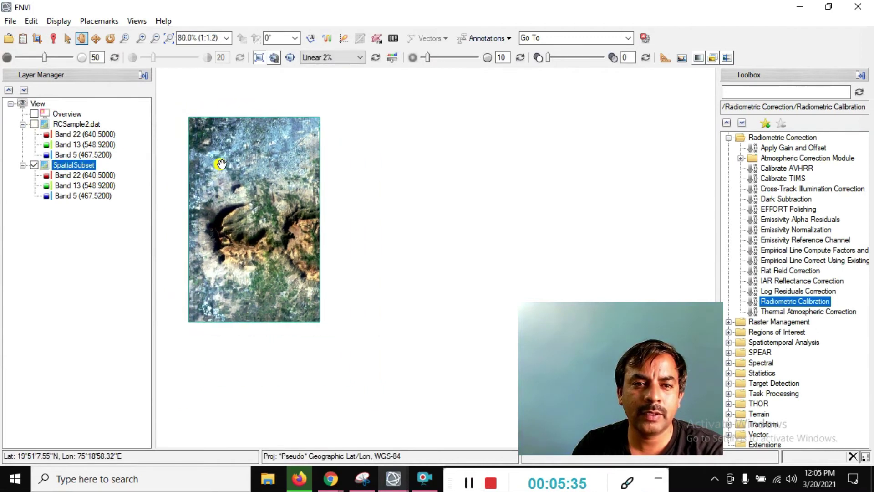
pyautogui.moveTo(181, 144); pyautogui.dragTo(207, 192)
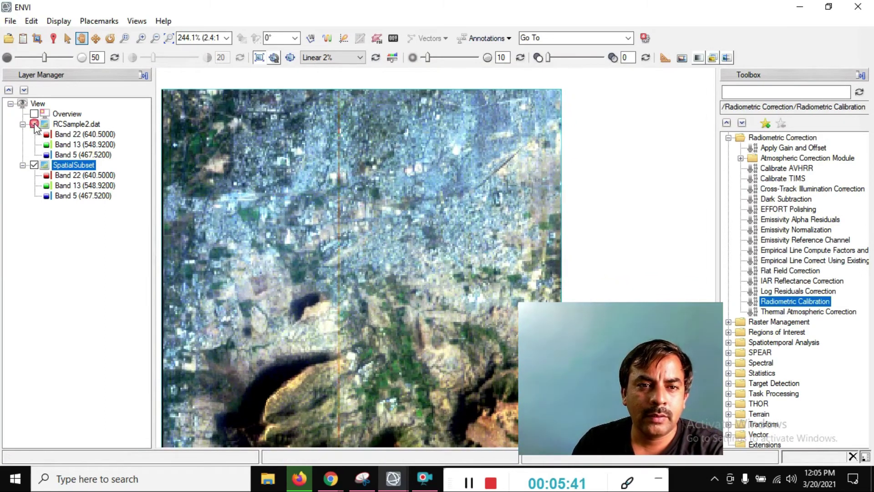
pyautogui.click(34, 166)
pyautogui.click(34, 166)
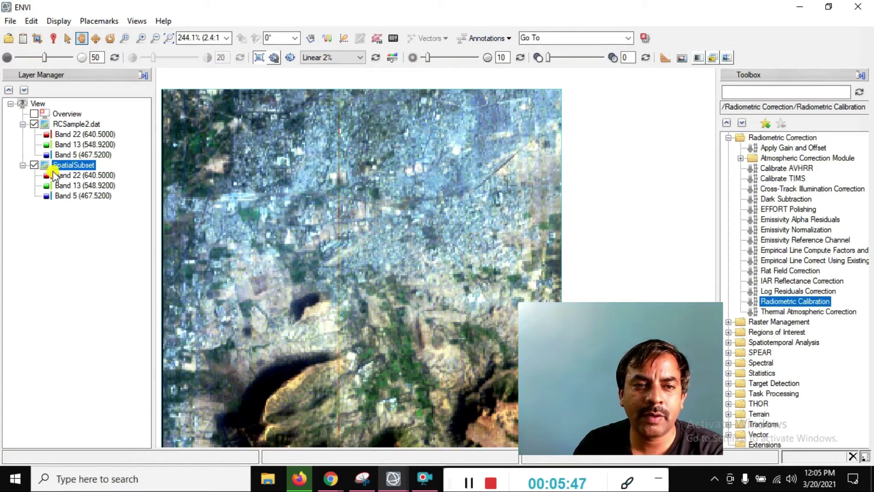
pyautogui.click(34, 166)
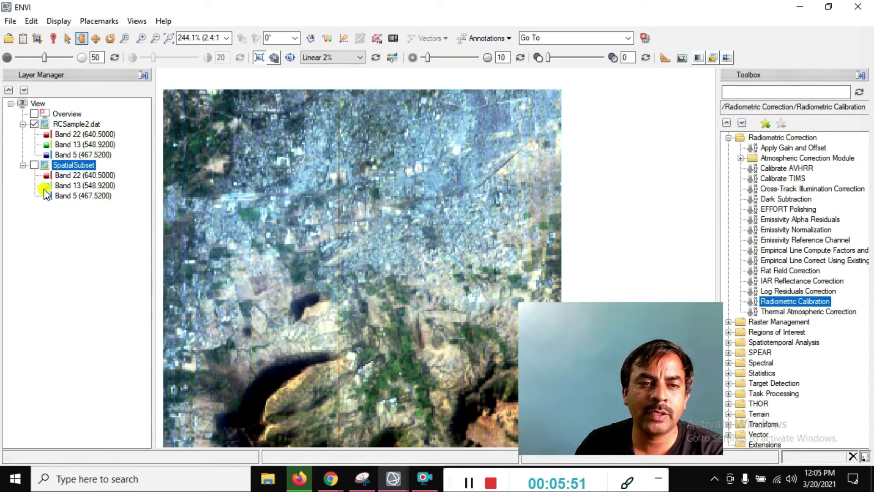
pyautogui.click(35, 166)
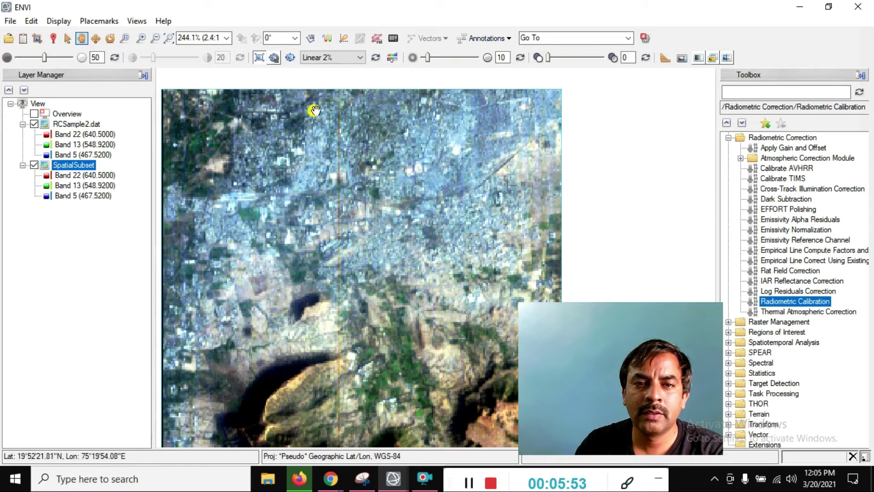
pyautogui.click(34, 165)
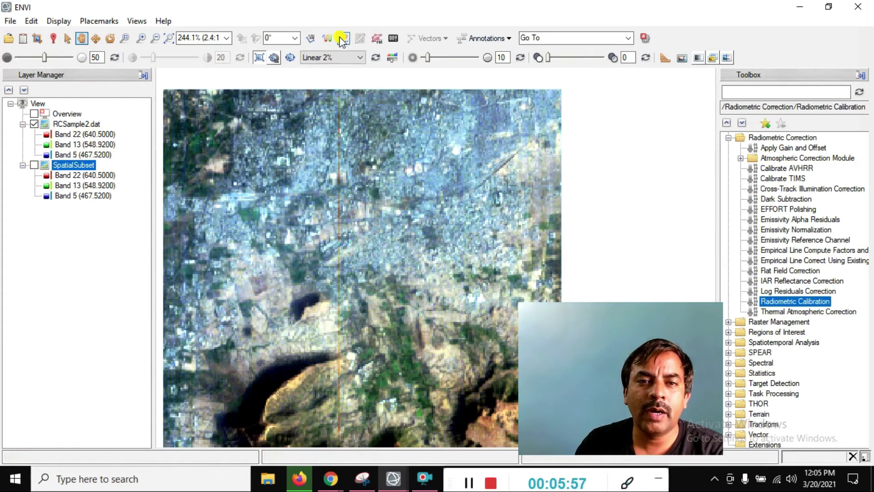
# Open the spectral profile of RCSample2.dat and place the crosshair near the image's upper-left corner
pyautogui.click(80, 124)
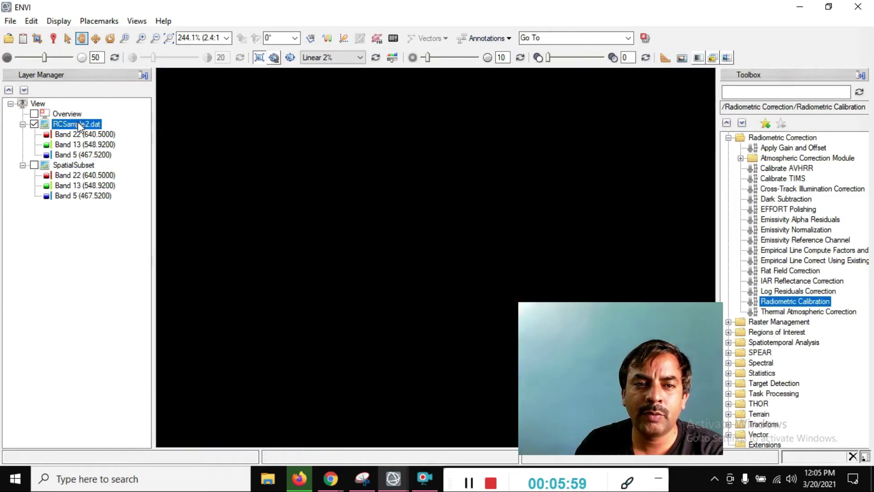
pyautogui.click(329, 40)
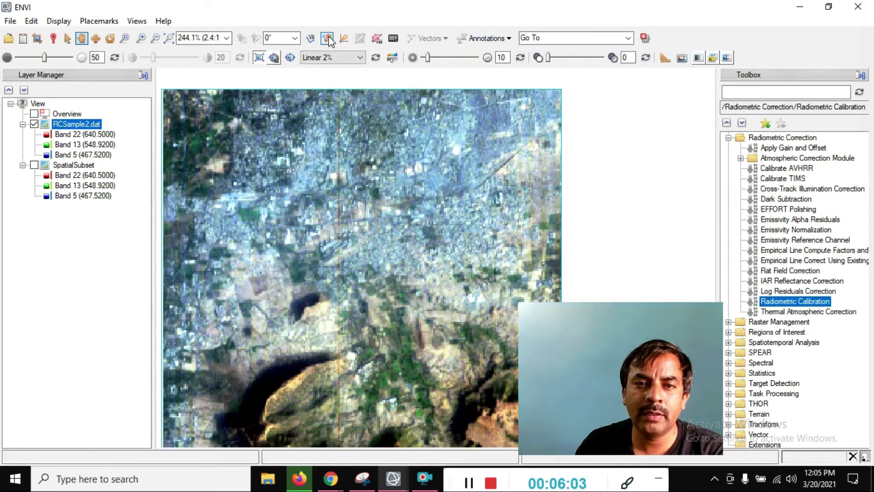
pyautogui.moveTo(741, 62); pyautogui.dragTo(657, 90)
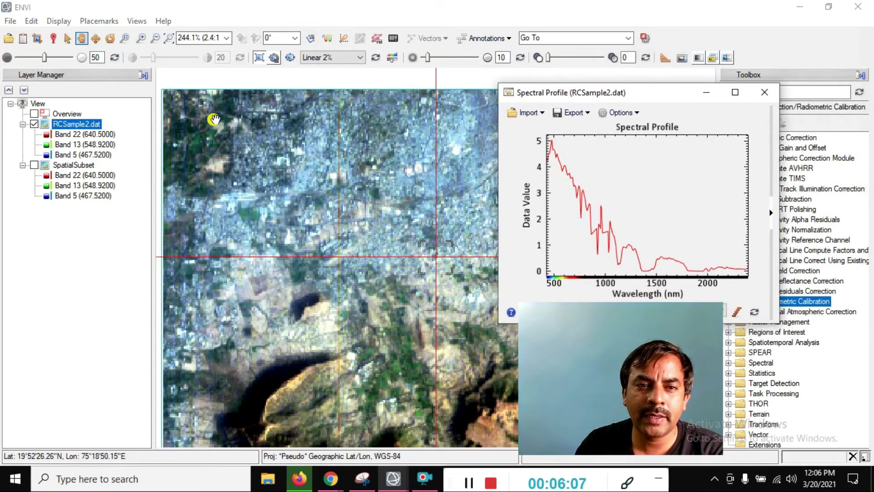
pyautogui.click(165, 94)
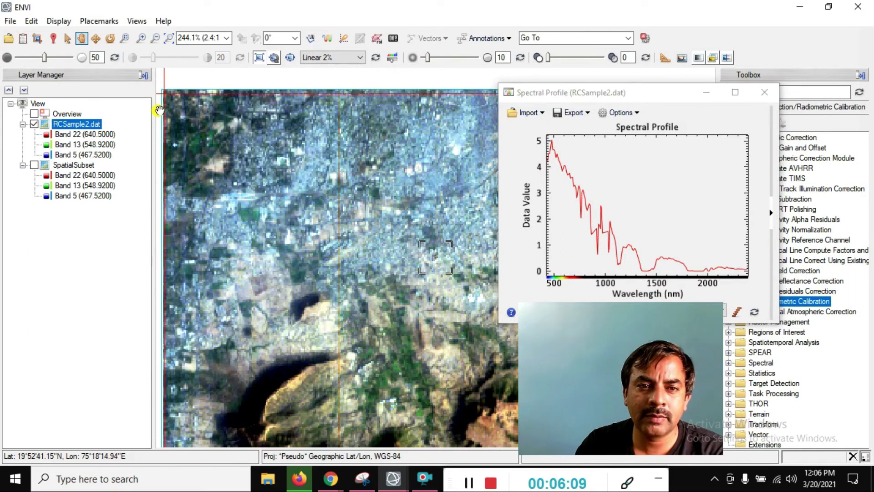
pyautogui.scroll(4, 167, 93)
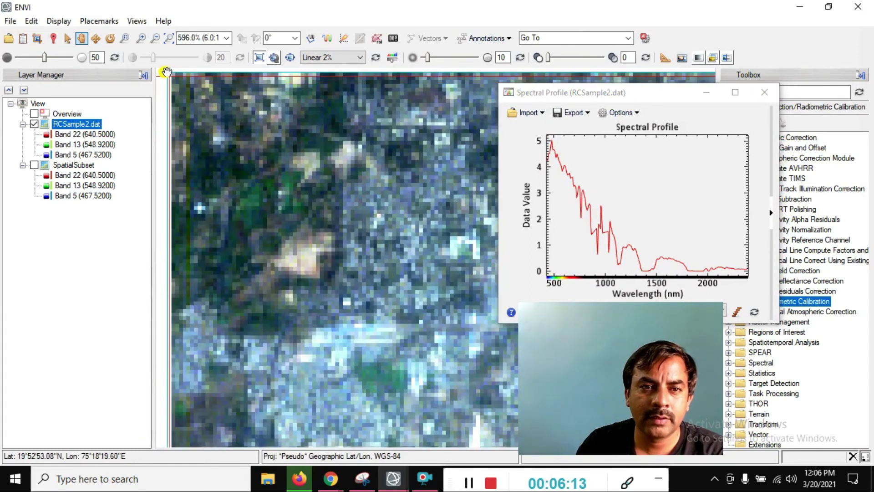
pyautogui.moveTo(169, 77)
pyautogui.mouseDown()
pyautogui.moveTo(179, 102)
pyautogui.moveTo(166, 79)
pyautogui.mouseUp()
pyautogui.click(172, 96)
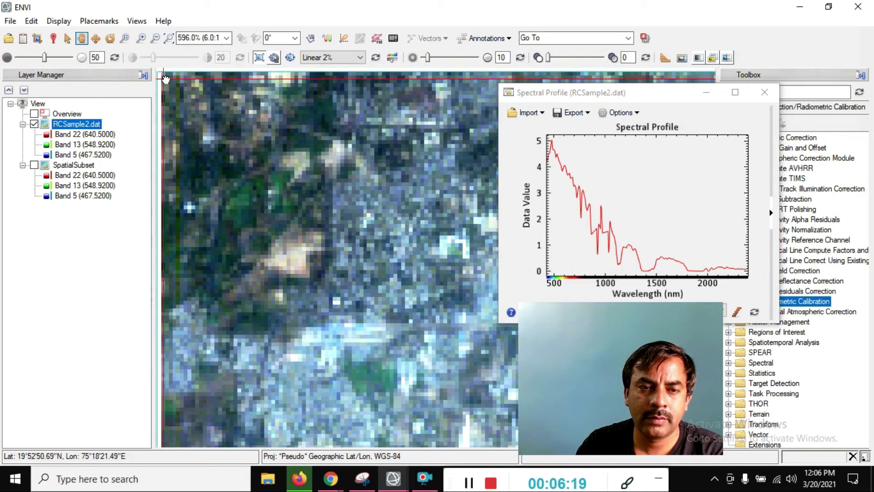
# Hide the RCSample2.dat layer and show SpatialSubset in its place
pyautogui.click(34, 164)
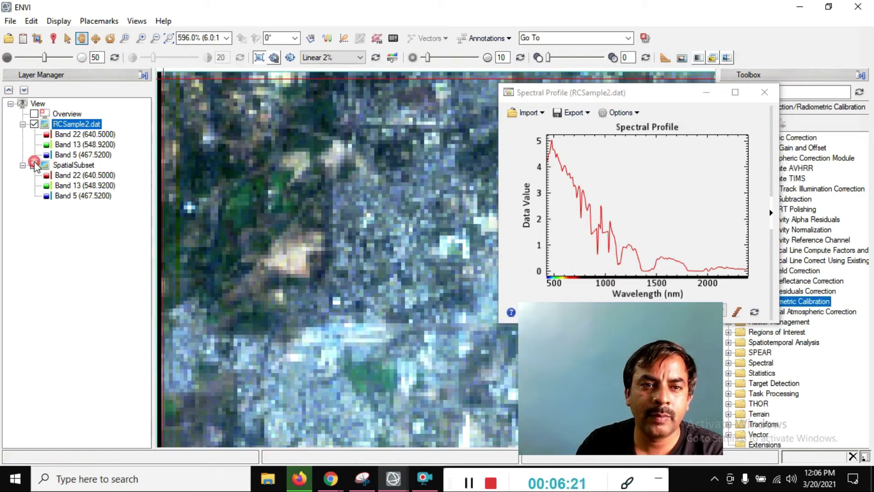
pyautogui.click(34, 164)
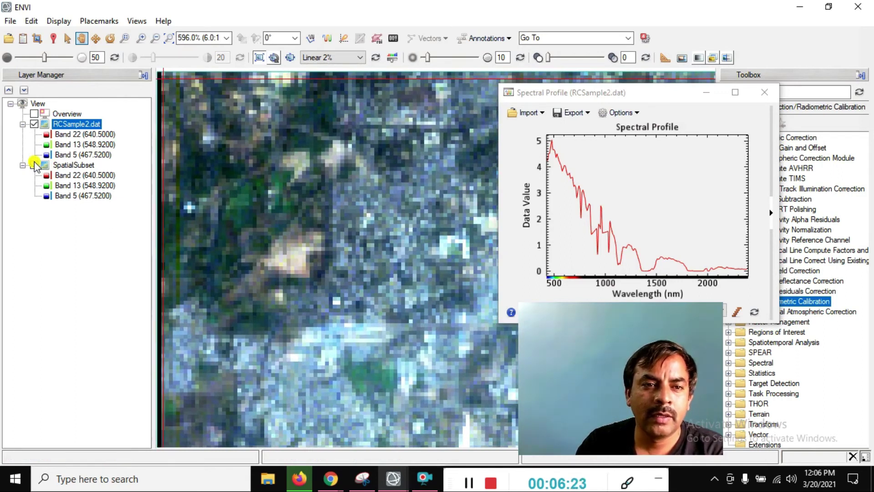
pyautogui.click(35, 164)
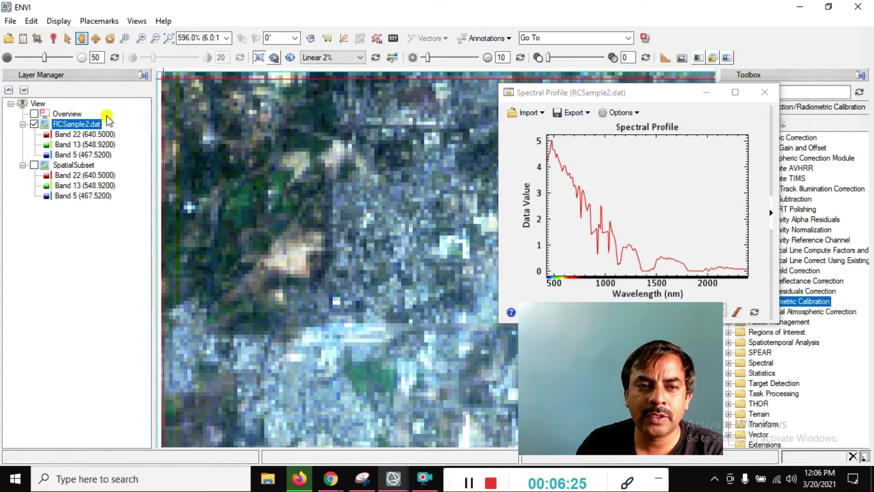
pyautogui.click(328, 38)
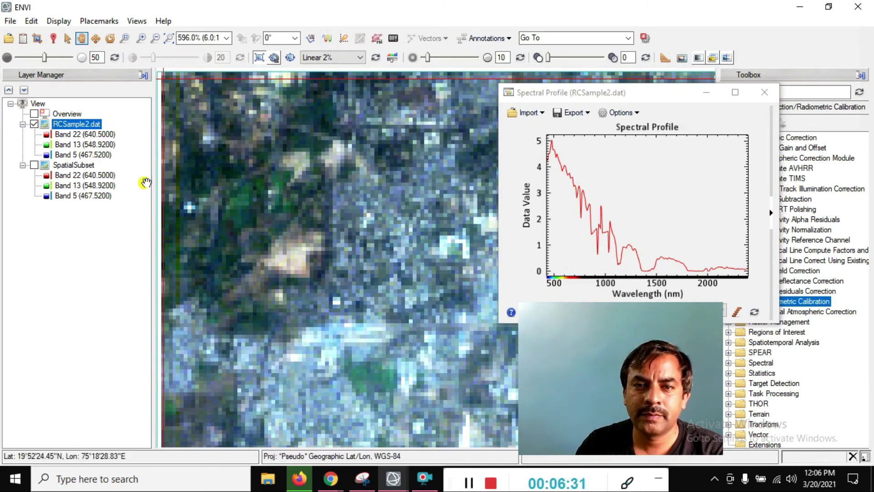
pyautogui.click(34, 124)
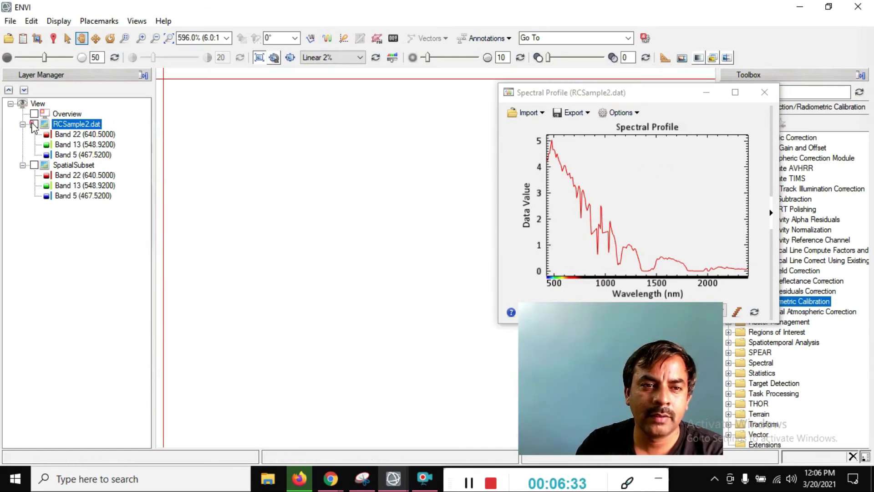
pyautogui.click(33, 165)
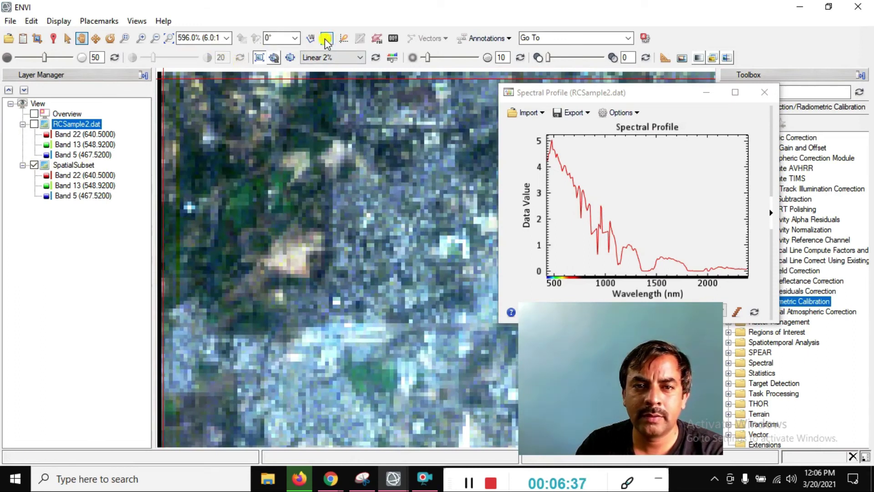
# Open the spectral profile of SpatialSubset and arrange it side by side with the RCSample2.dat profile
pyautogui.moveTo(574, 92)
pyautogui.mouseDown()
pyautogui.moveTo(584, 140)
pyautogui.moveTo(585, 96)
pyautogui.mouseUp()
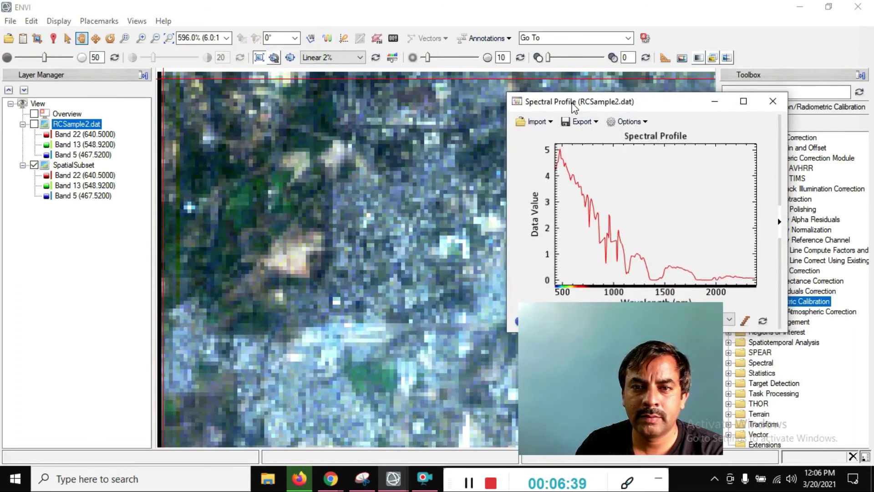
pyautogui.click(163, 93)
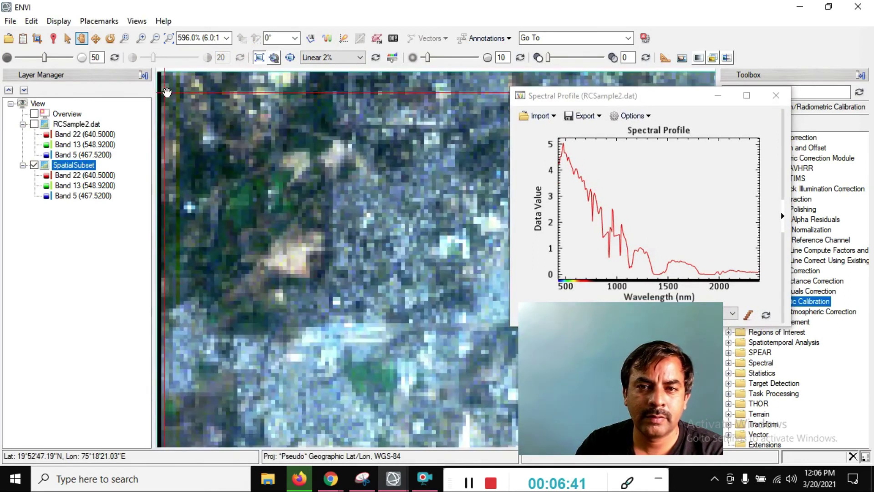
pyautogui.click(326, 39)
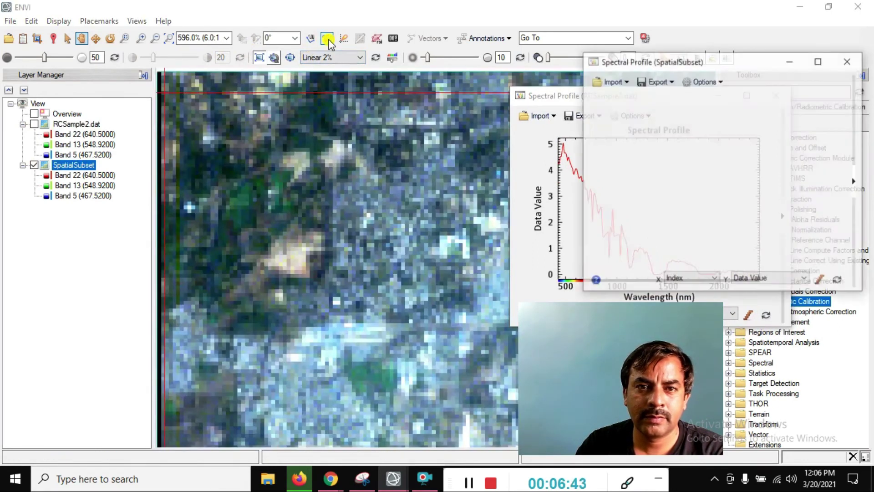
pyautogui.moveTo(677, 61)
pyautogui.mouseDown()
pyautogui.moveTo(630, 222)
pyautogui.moveTo(440, 190)
pyautogui.moveTo(461, 43)
pyautogui.moveTo(425, 45)
pyautogui.mouseUp()
pyautogui.click(707, 318)
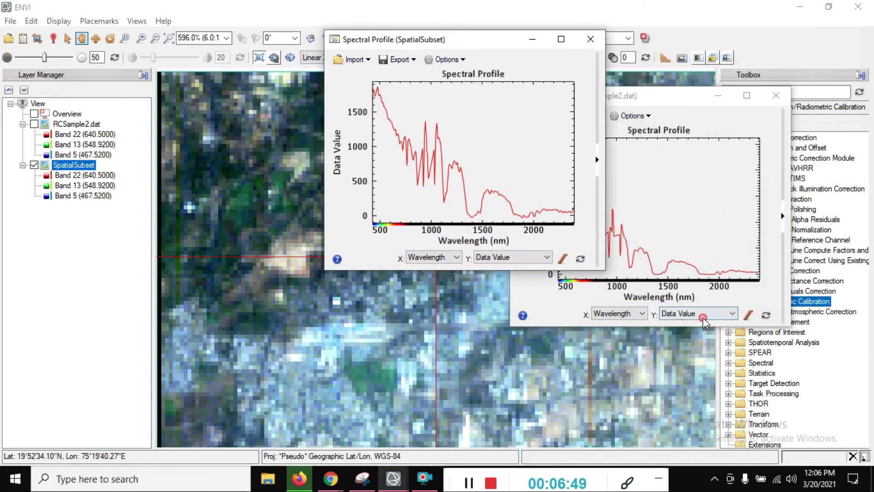
pyautogui.moveTo(654, 105); pyautogui.dragTo(749, 44)
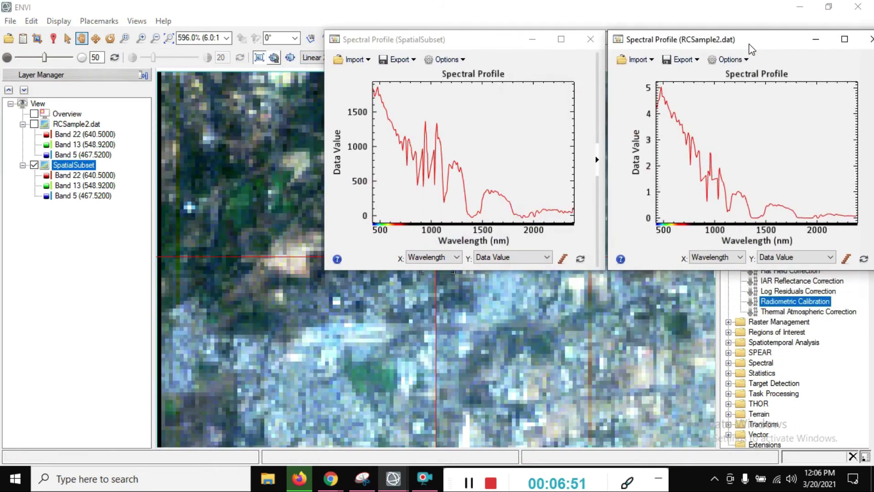
pyautogui.click(465, 44)
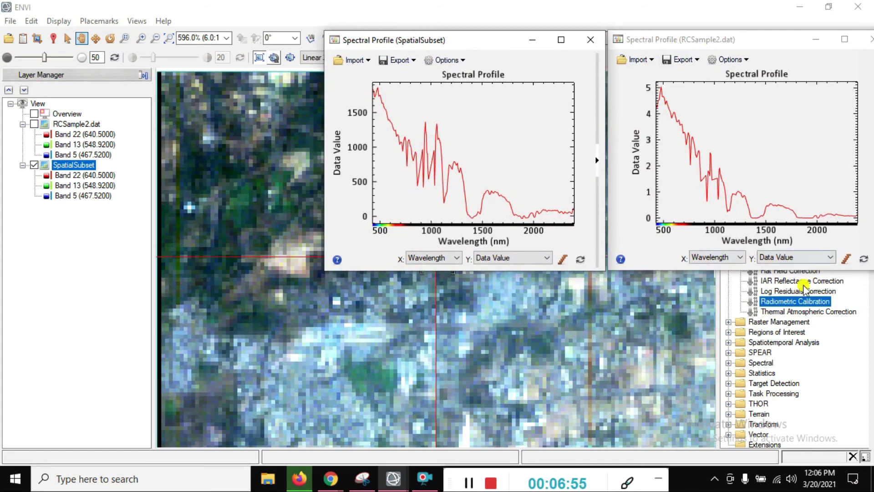
pyautogui.click(471, 484)
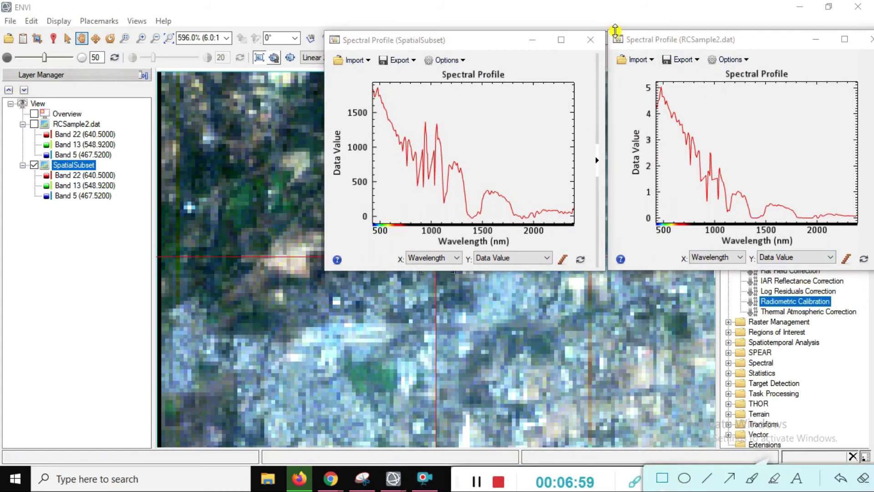
pyautogui.moveTo(619, 37)
pyautogui.mouseDown()
pyautogui.moveTo(701, 63)
pyautogui.moveTo(715, 50)
pyautogui.moveTo(742, 47)
pyautogui.mouseUp()
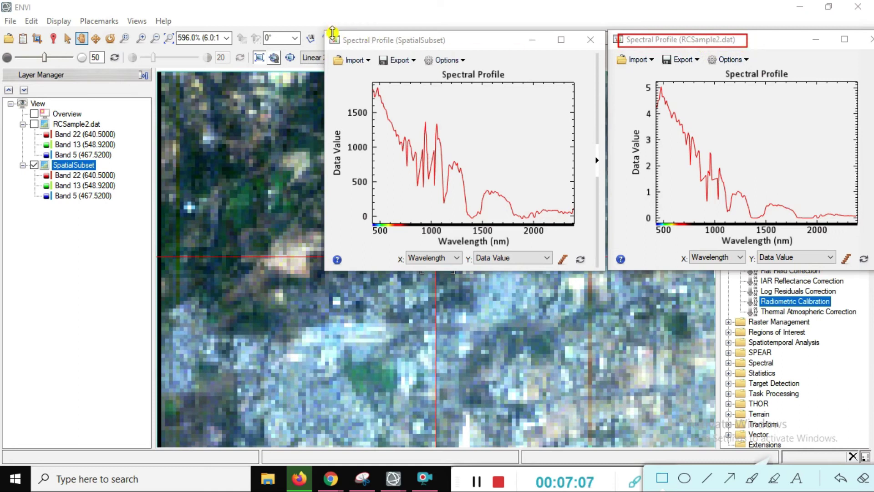
pyautogui.moveTo(332, 32); pyautogui.dragTo(474, 49)
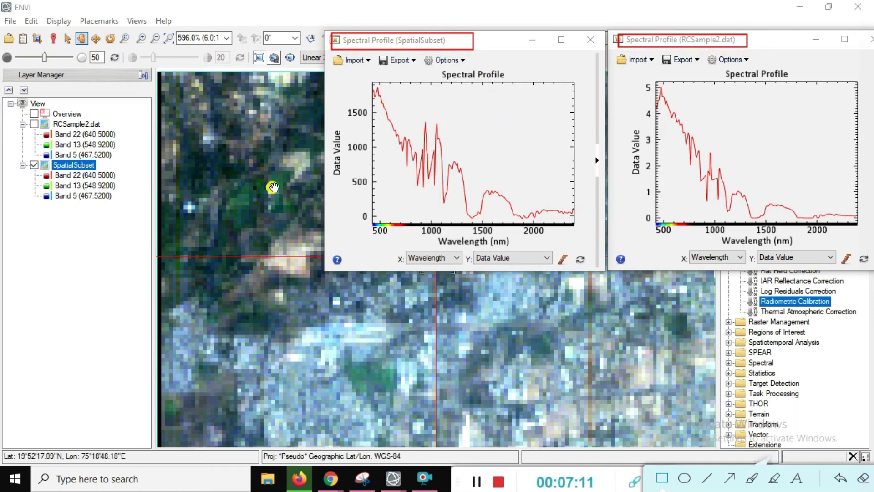
pyautogui.click(657, 479)
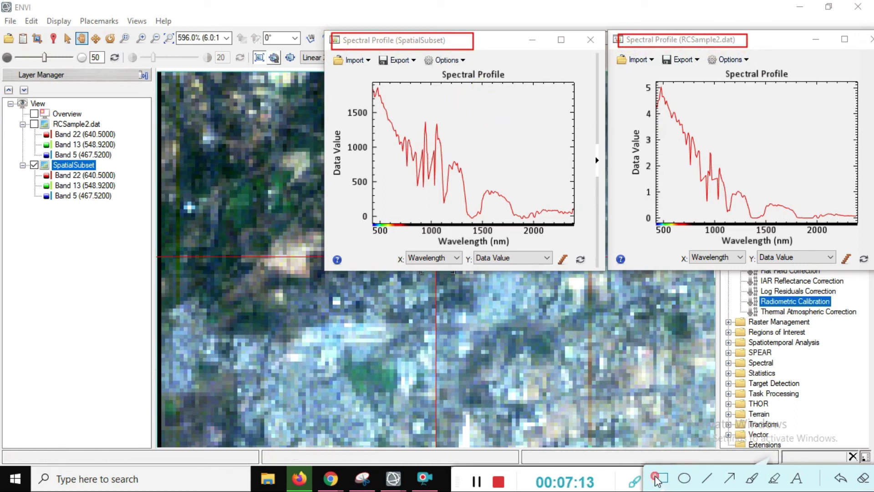
# Show the RCSample2.dat layer again above SpatialSubset and make it the active layer, with the crosshair in the dark upper-left part of the image
pyautogui.click(182, 118)
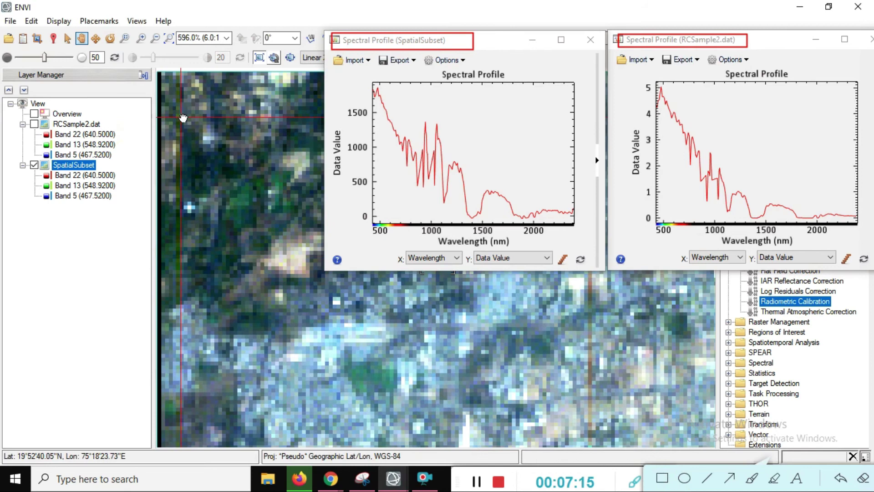
pyautogui.click(213, 107)
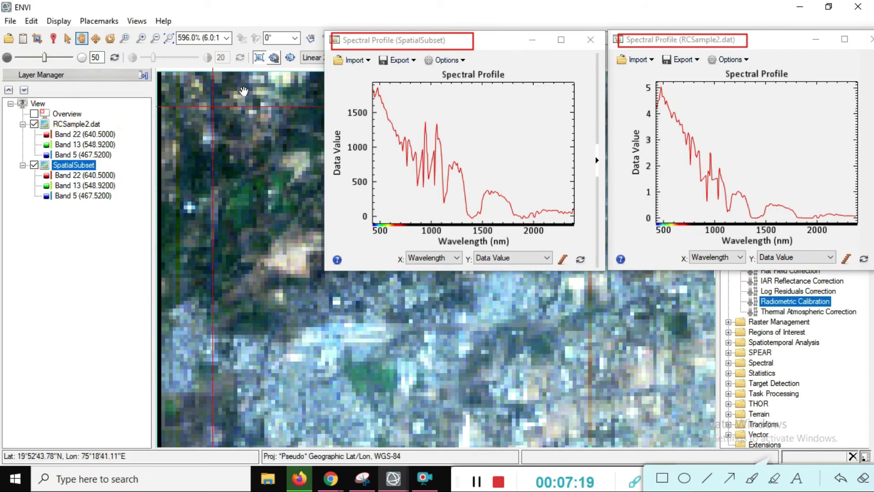
pyautogui.click(250, 141)
pyautogui.moveTo(241, 171); pyautogui.dragTo(236, 171)
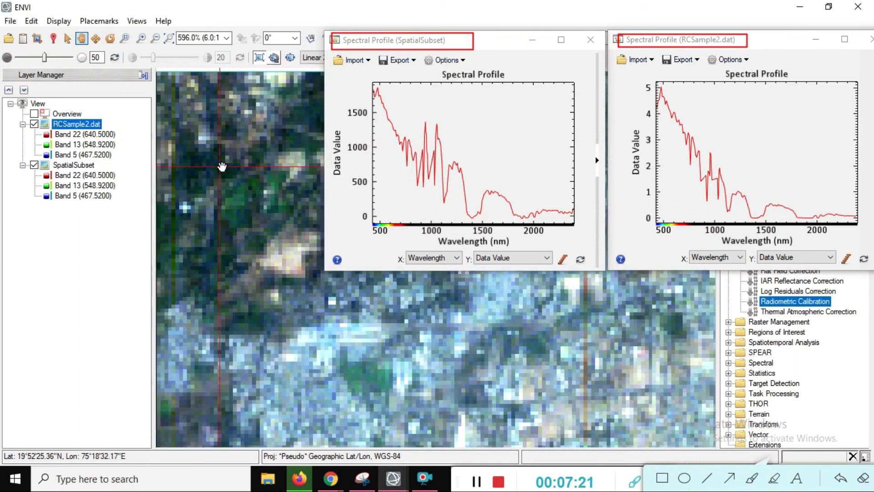
# Sample several pixels in the image's upper-left area and check how the SpatialSubset and RCSample2.dat spectral profiles respond
pyautogui.click(456, 144)
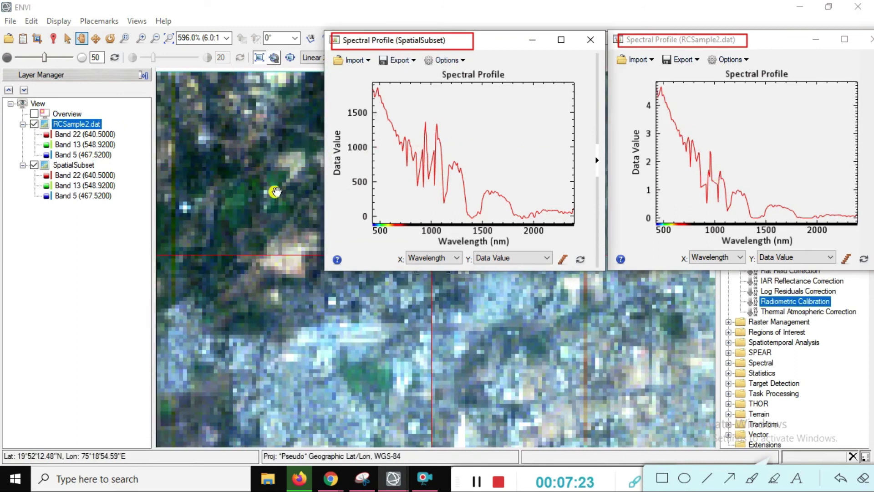
pyautogui.click(197, 140)
pyautogui.click(526, 69)
pyautogui.click(235, 147)
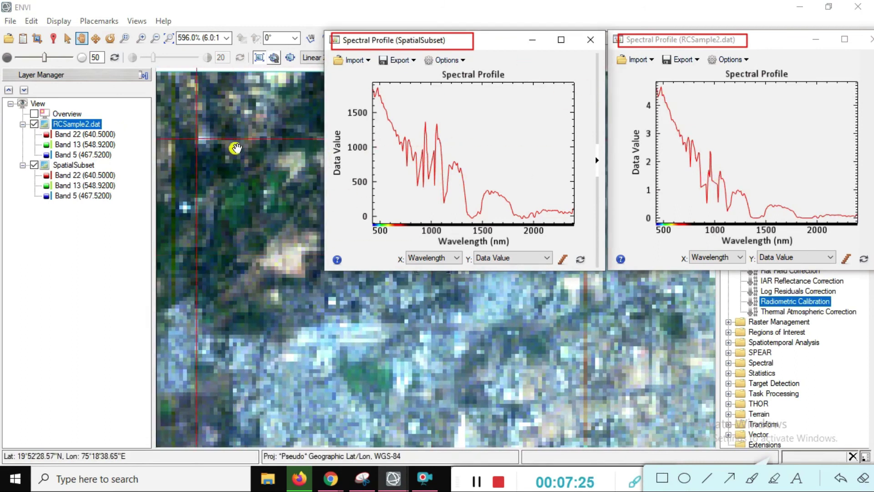
pyautogui.click(745, 123)
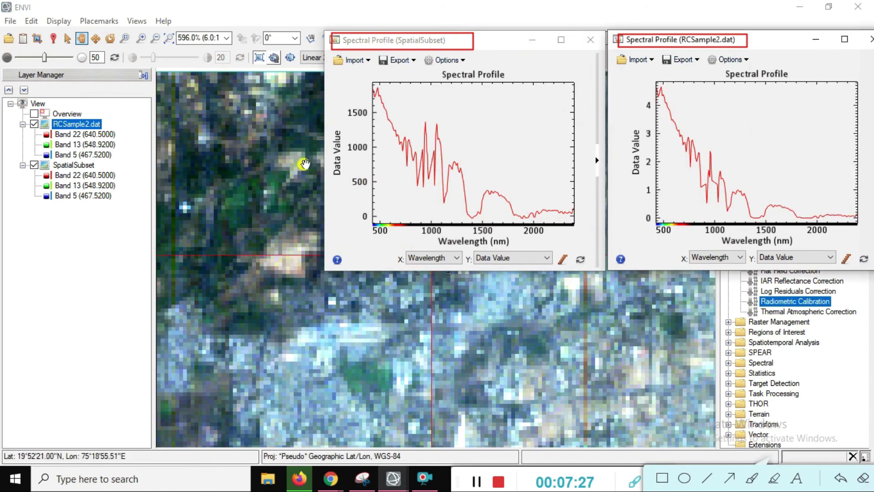
pyautogui.click(233, 138)
pyautogui.click(211, 111)
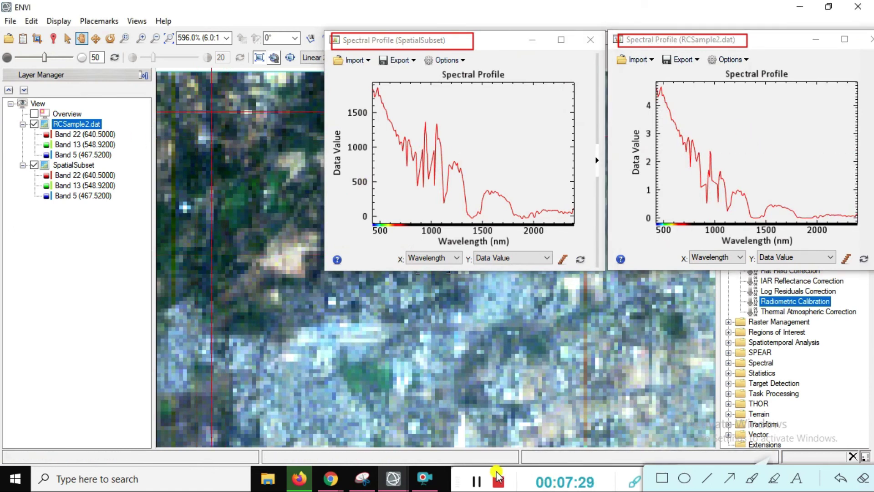
pyautogui.click(476, 481)
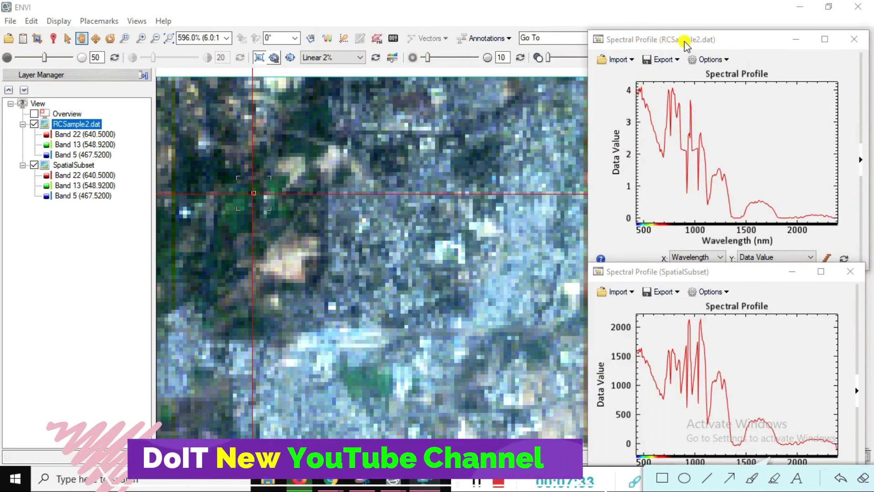
# Activate the Select tool and compare both spectral profiles at several pixels, from the bluish area to the green patch
pyautogui.click(66, 39)
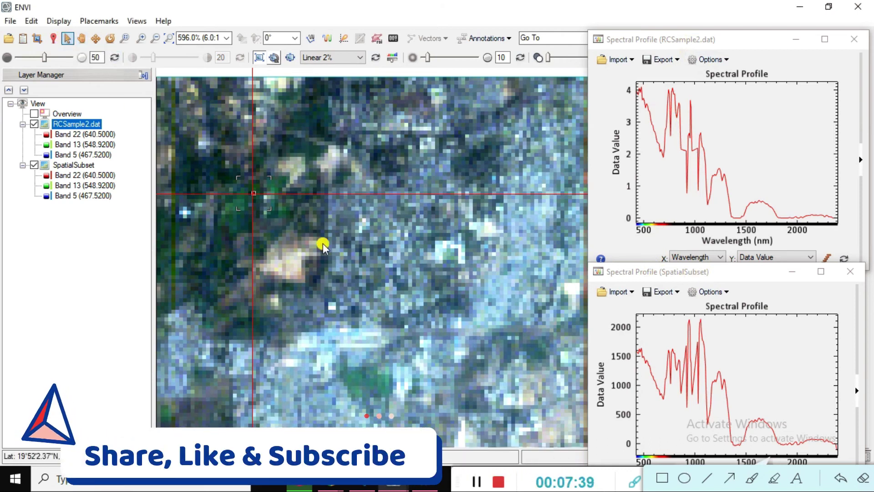
pyautogui.click(196, 132)
pyautogui.click(310, 198)
pyautogui.moveTo(310, 198); pyautogui.dragTo(398, 263)
pyautogui.moveTo(372, 306); pyautogui.dragTo(373, 199)
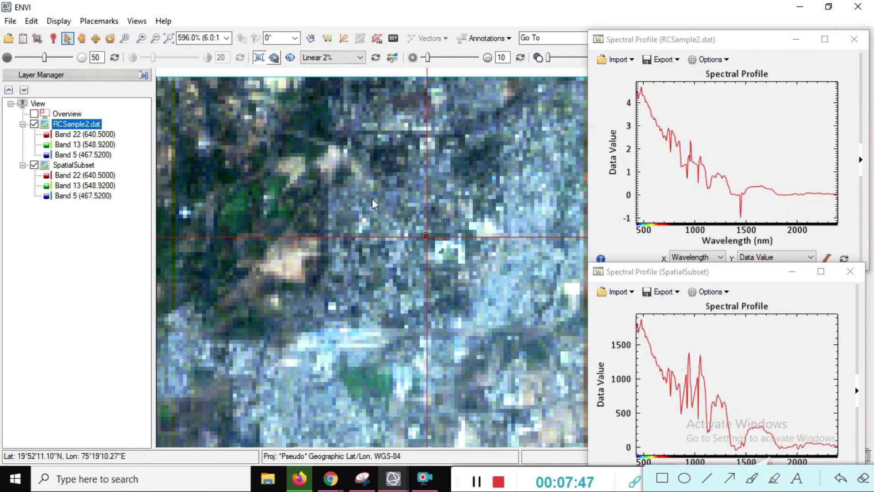
pyautogui.click(474, 273)
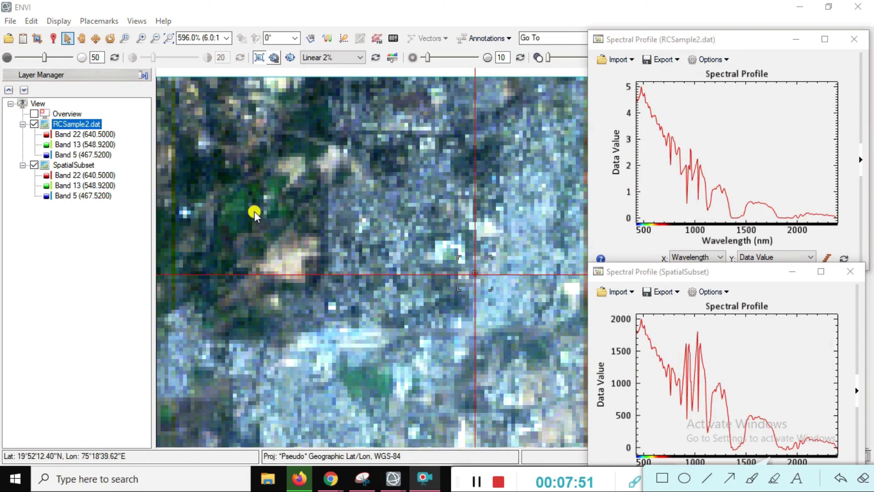
pyautogui.click(238, 204)
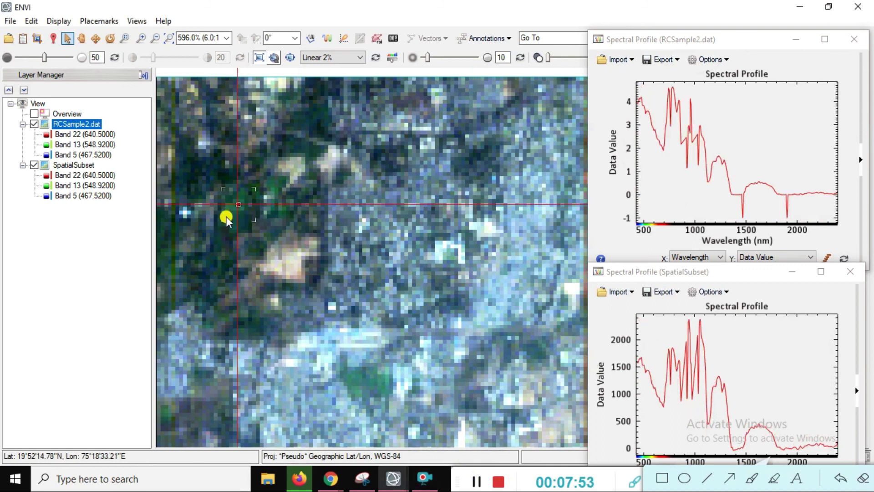
# Compare the RCSample2.dat and SpatialSubset profiles up close at a bluish pixel and at a dark green pixel
pyautogui.scroll(2, 225, 216)
pyautogui.click(331, 300)
pyautogui.click(349, 308)
pyautogui.moveTo(329, 195); pyautogui.dragTo(485, 260)
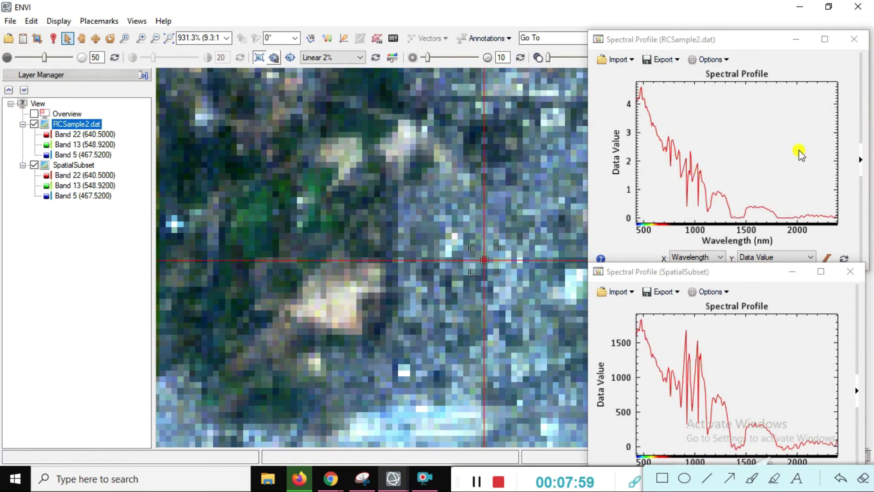
pyautogui.moveTo(430, 184); pyautogui.dragTo(264, 201)
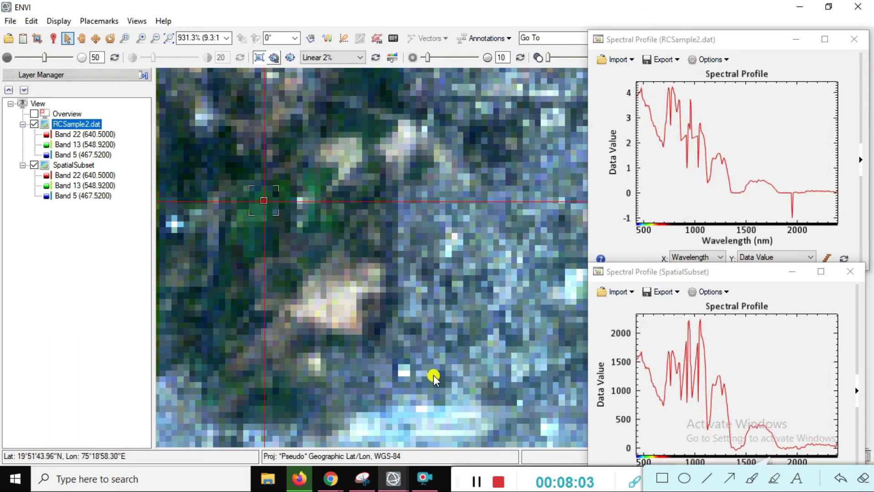